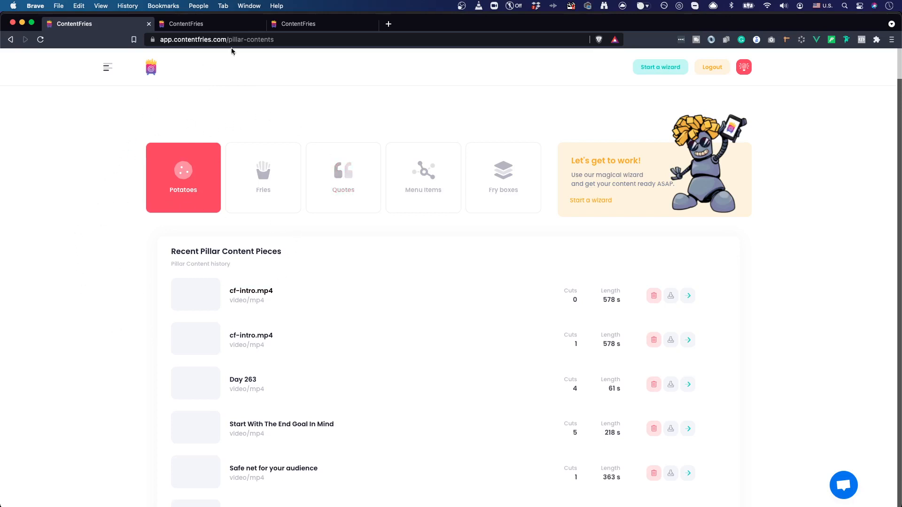
# View the transcription options for the untranscribed cf-intro.mp4, then switch to its transcribed copy and skim the transcript
pyautogui.click(300, 23)
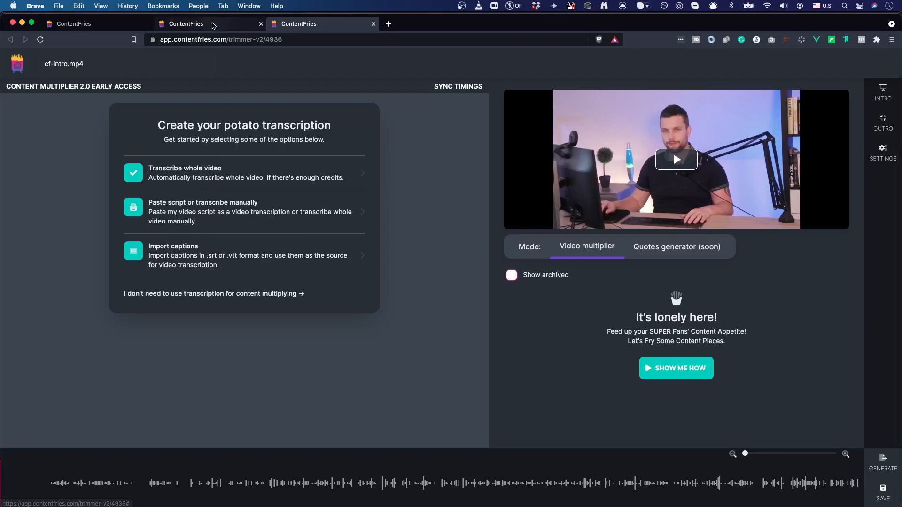
pyautogui.click(215, 24)
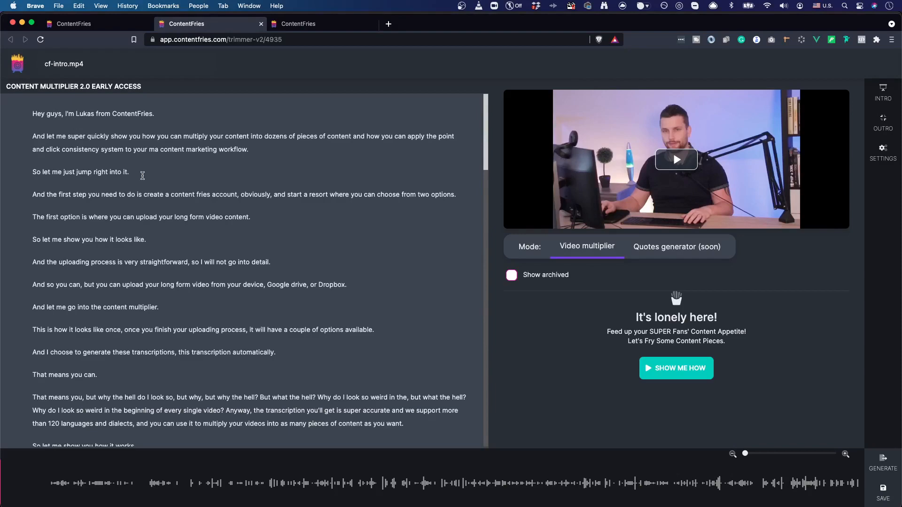
pyautogui.scroll(-20, 141, 174)
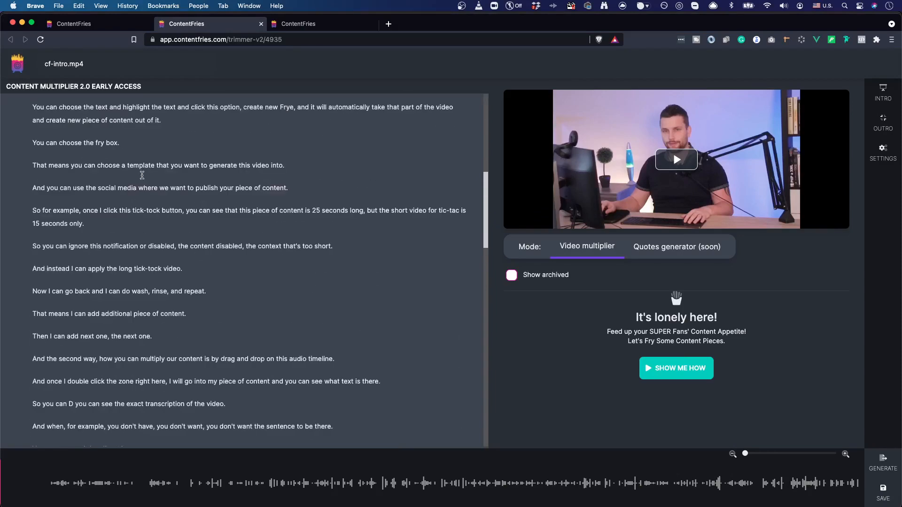
pyautogui.scroll(20, 142, 175)
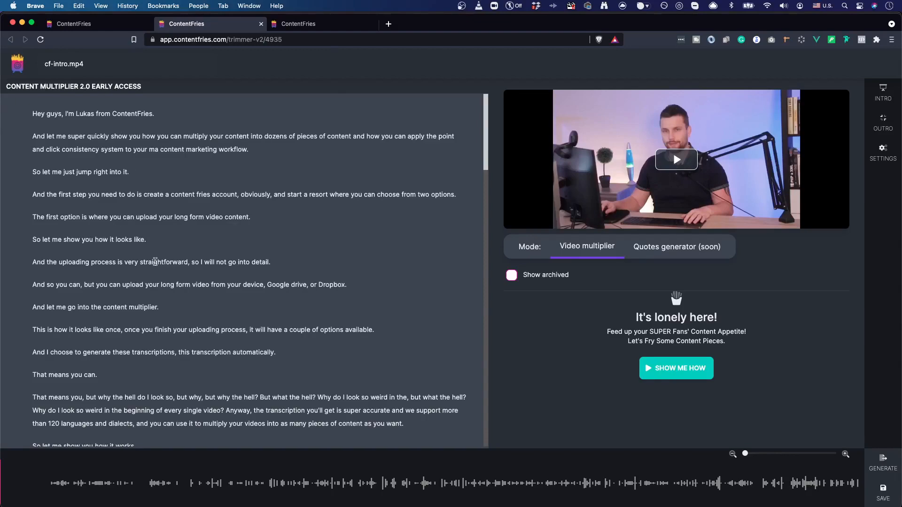
pyautogui.scroll(-1, 155, 261)
pyautogui.scroll(-8, 155, 261)
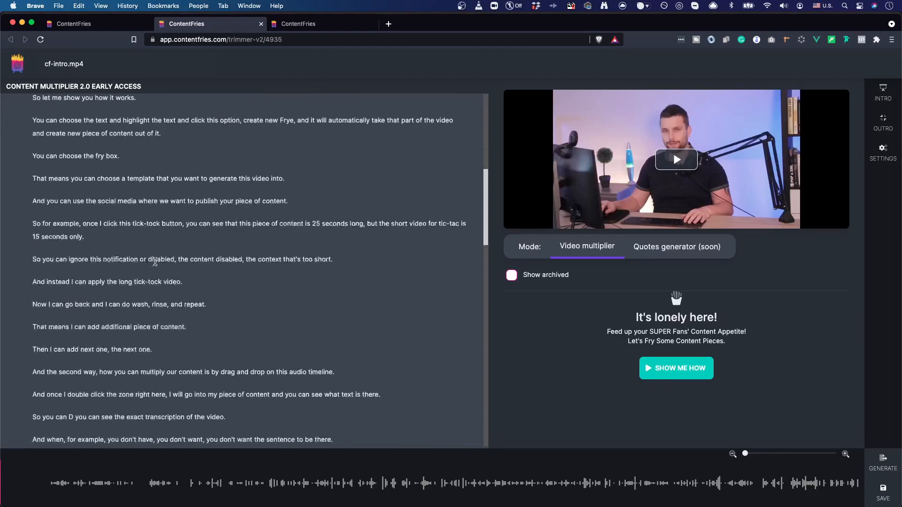
pyautogui.scroll(6, 155, 261)
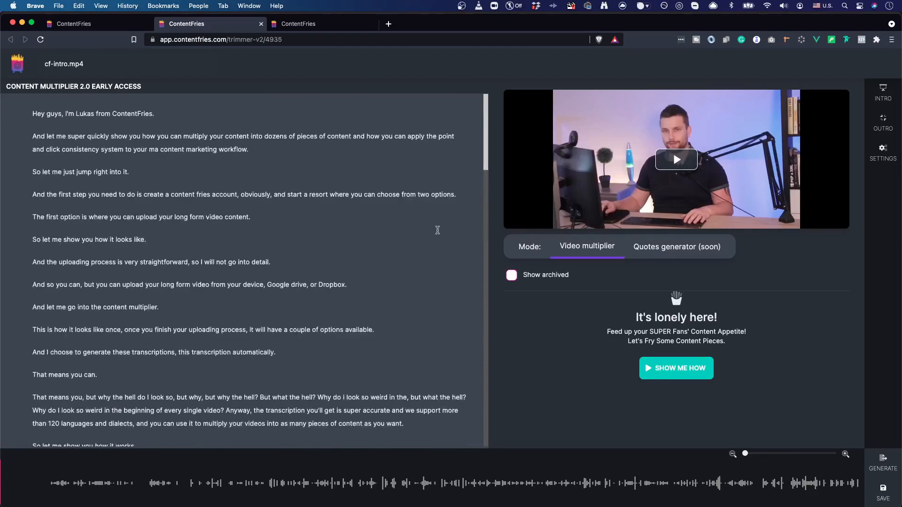
# Play the source video, jump ahead to the uploading part, and set the playback speed to 2.5x to follow the transcript highlighting
pyautogui.click(764, 216)
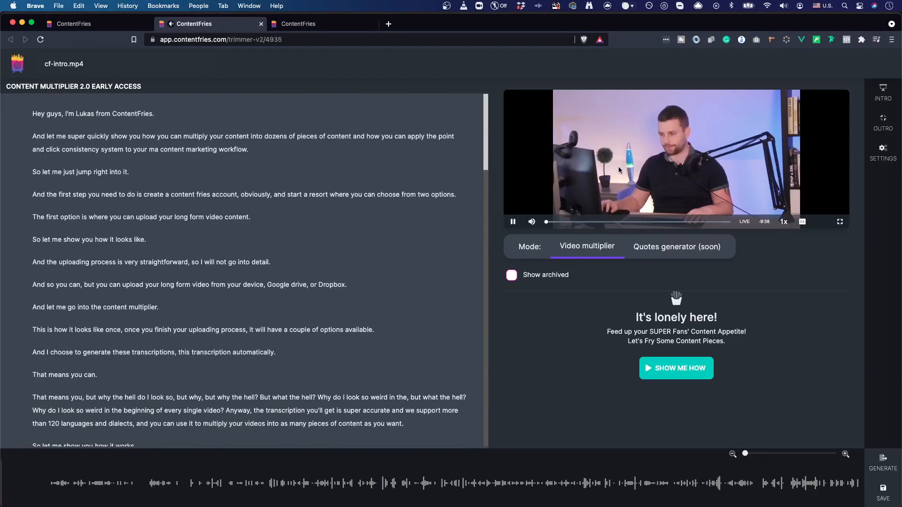
pyautogui.click(572, 222)
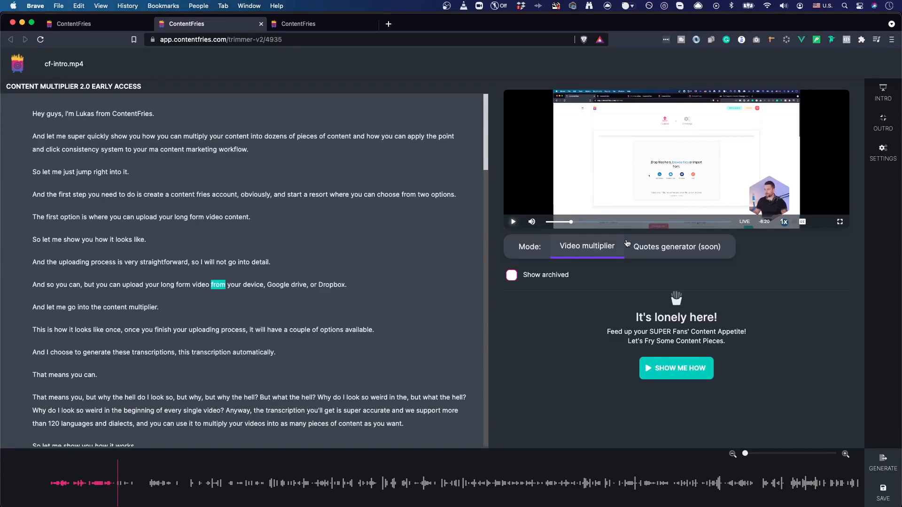
pyautogui.click(781, 225)
pyautogui.click(781, 225)
pyautogui.click(782, 225)
pyautogui.click(513, 223)
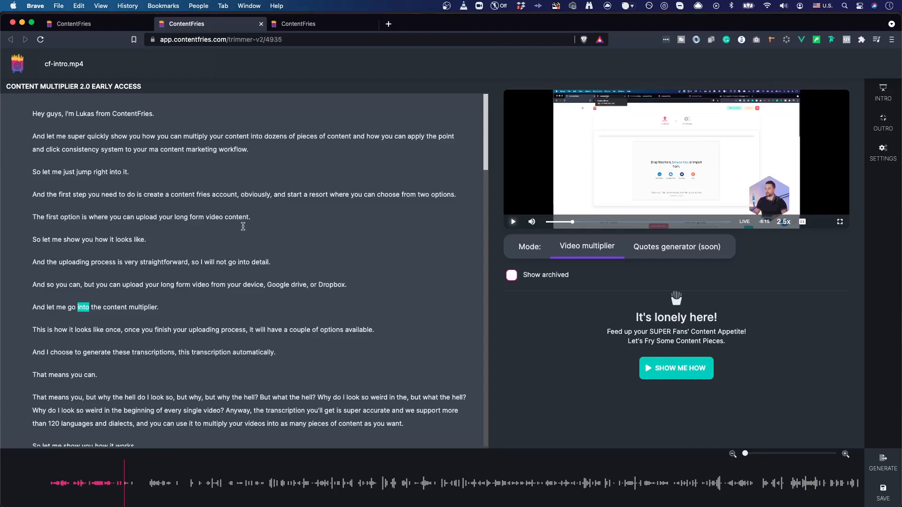
# Create a new fry from the transcript's opening greeting through "your ma content marketing workflow."
pyautogui.scroll(-3, 243, 227)
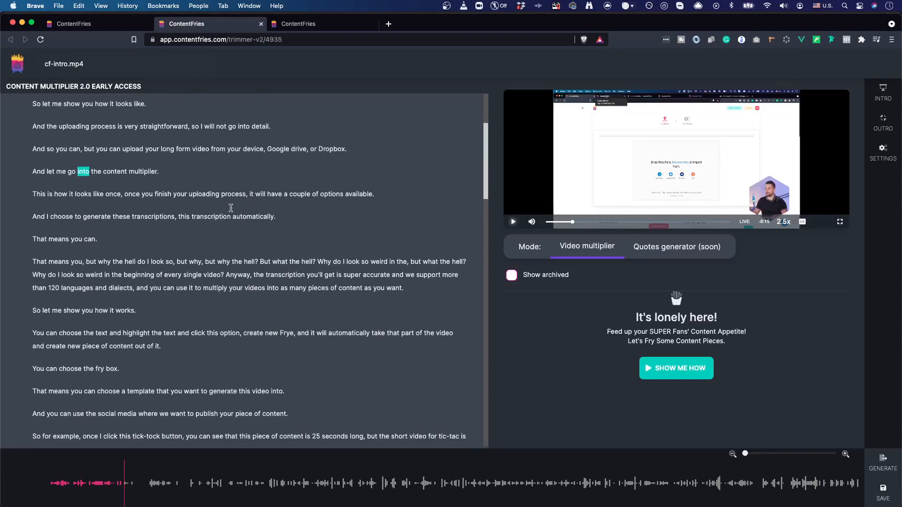
pyautogui.scroll(-5, 231, 208)
pyautogui.scroll(-15, 230, 207)
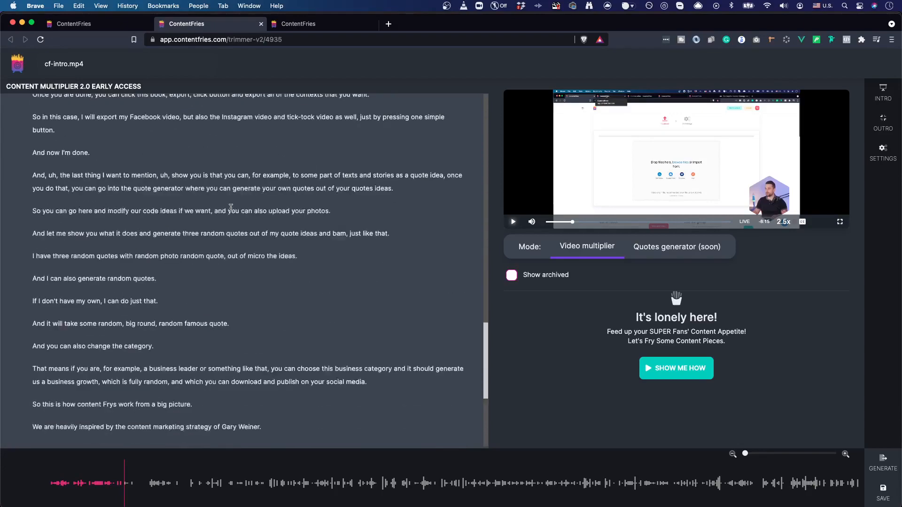
pyautogui.scroll(7, 270, 253)
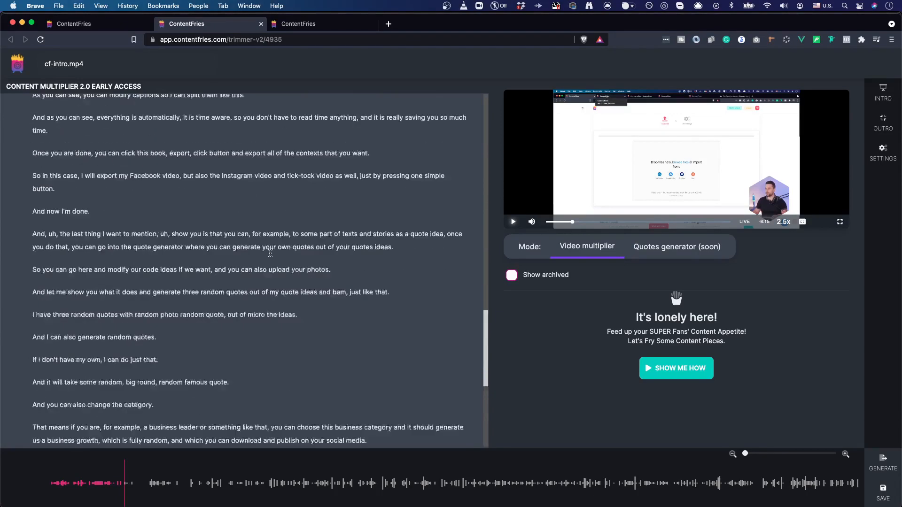
pyautogui.scroll(15, 268, 251)
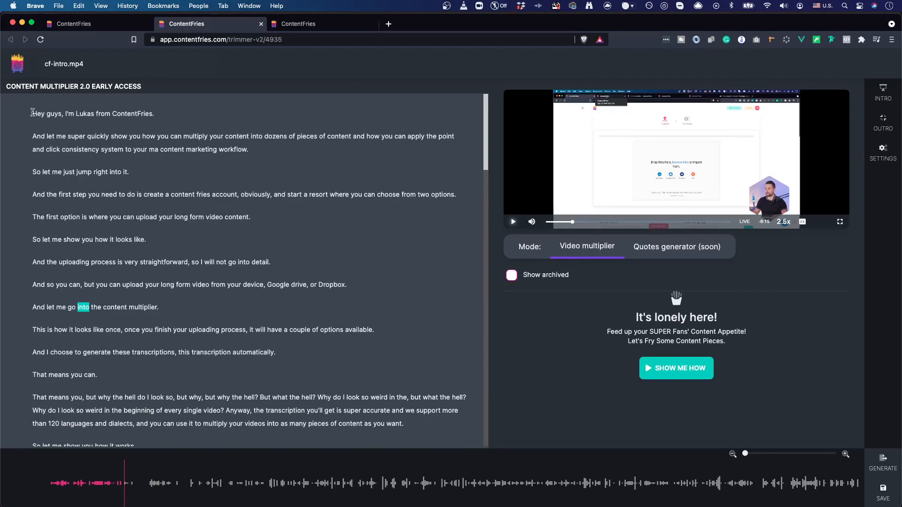
pyautogui.moveTo(32, 113); pyautogui.dragTo(266, 155)
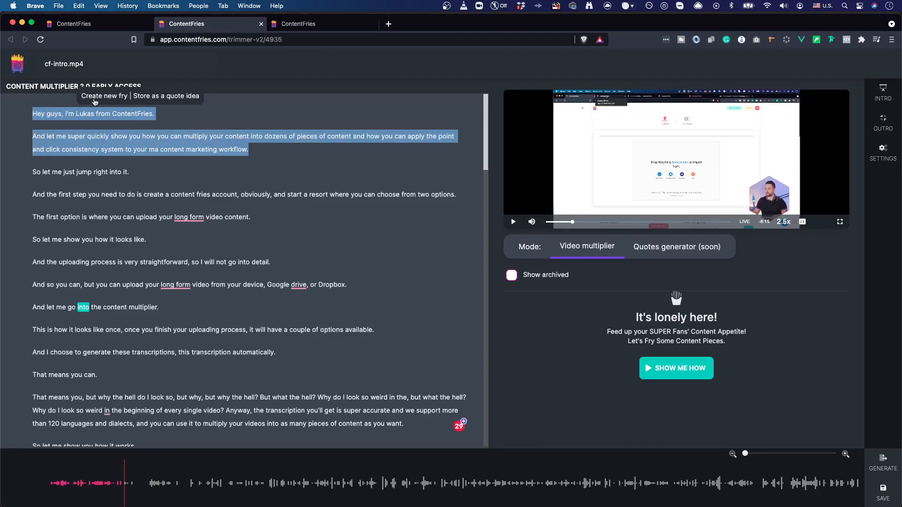
pyautogui.click(112, 100)
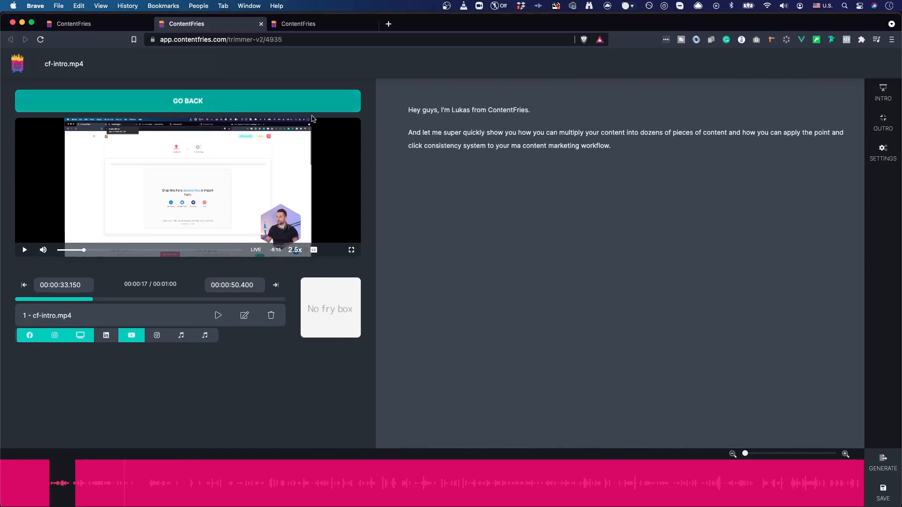
# Preview the new fry and remove the stray word "ma" before "content marketing workflow" from it
pyautogui.click(25, 252)
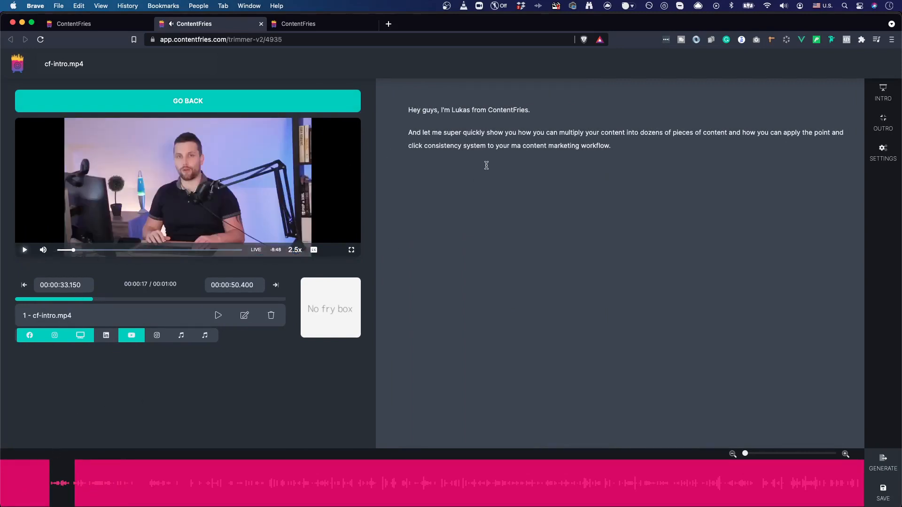
pyautogui.click(410, 111)
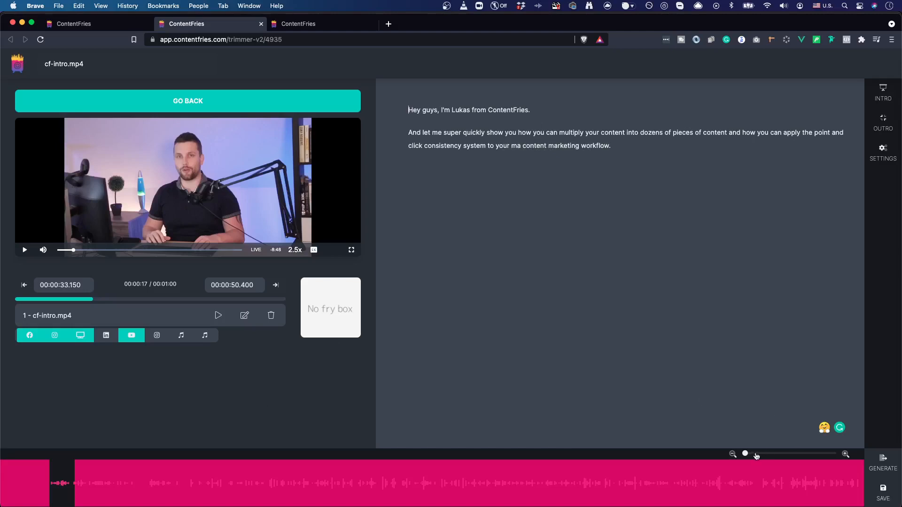
pyautogui.moveTo(745, 454); pyautogui.dragTo(807, 455)
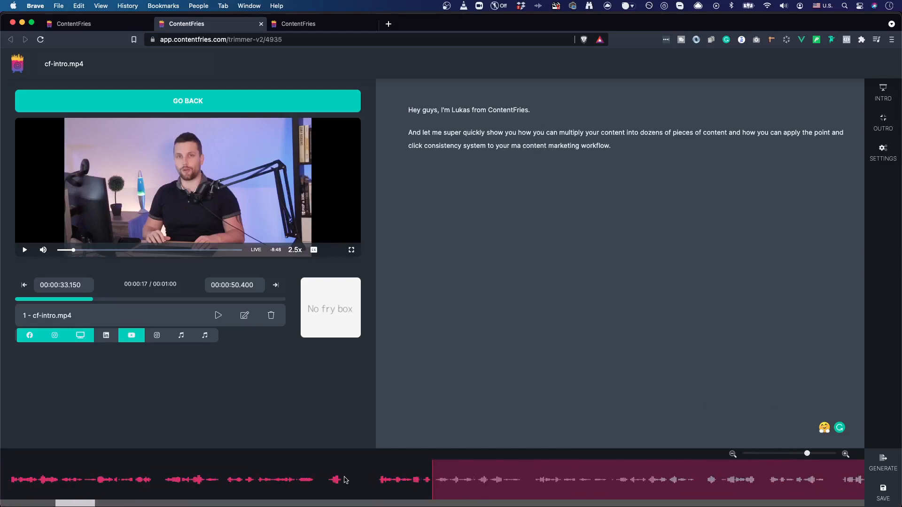
pyautogui.moveTo(510, 147); pyautogui.dragTo(528, 155)
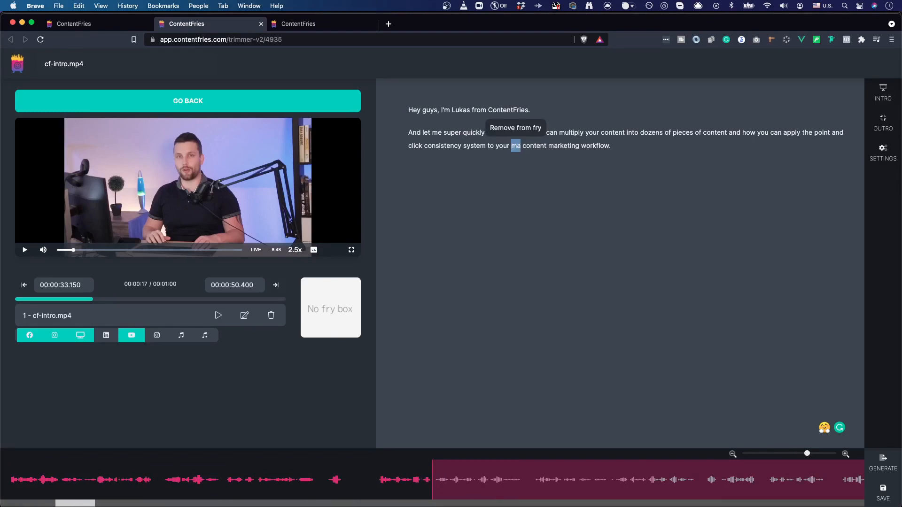
pyautogui.click(515, 128)
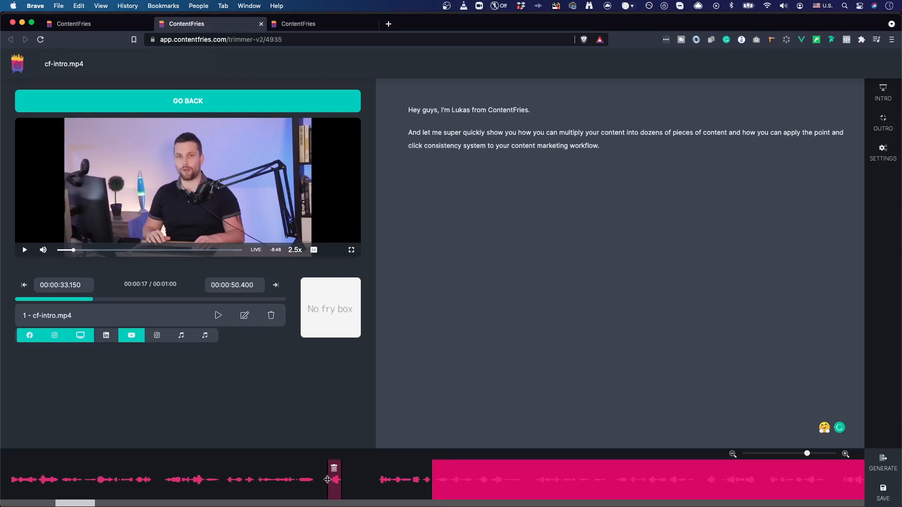
# Extend the removed word's cut region on both sides over the surrounding silence in the waveform, and return to the full transcript
pyautogui.moveTo(340, 479); pyautogui.dragTo(377, 482)
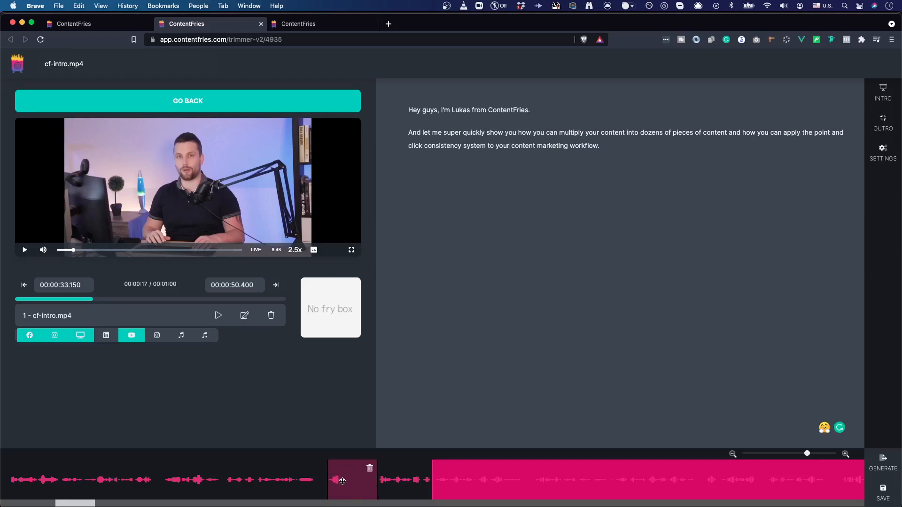
pyautogui.moveTo(328, 484); pyautogui.dragTo(318, 478)
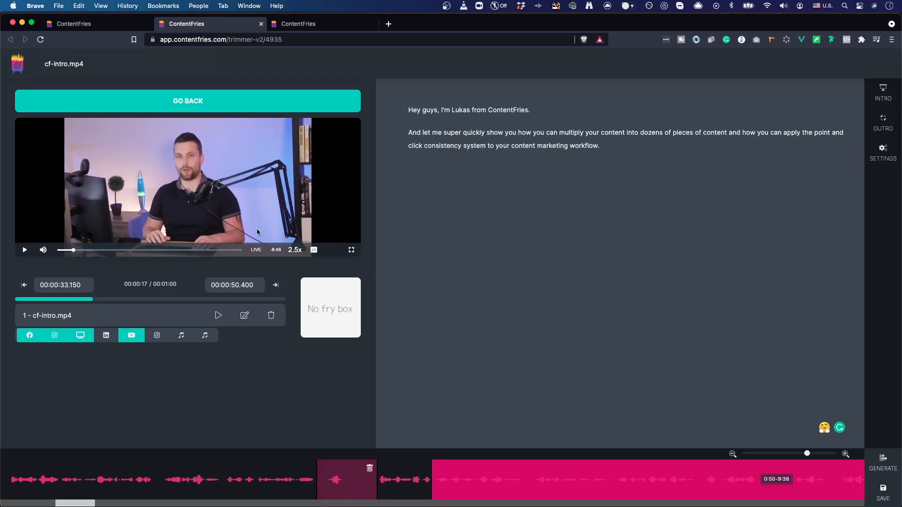
pyautogui.click(163, 103)
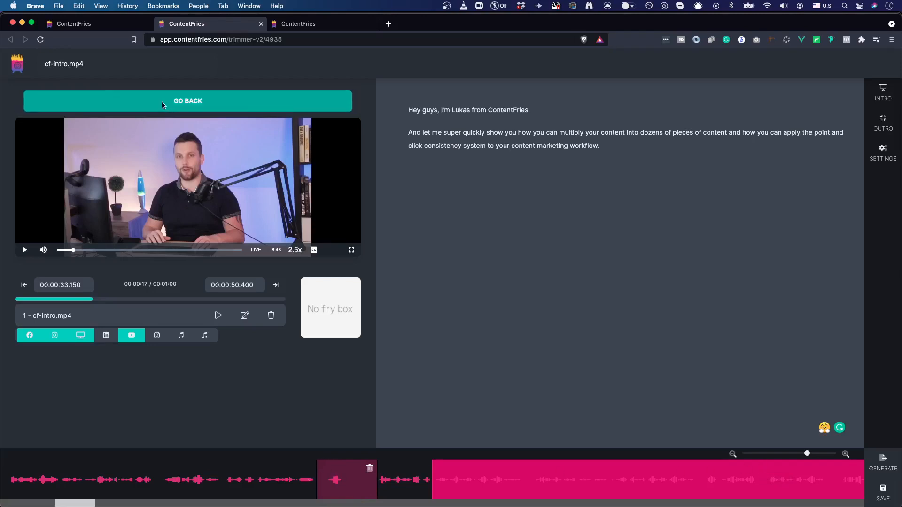
# Create a second fry from the passage starting "That means you, but why the hell" through "You can choose the fry box."
pyautogui.scroll(-6, 116, 296)
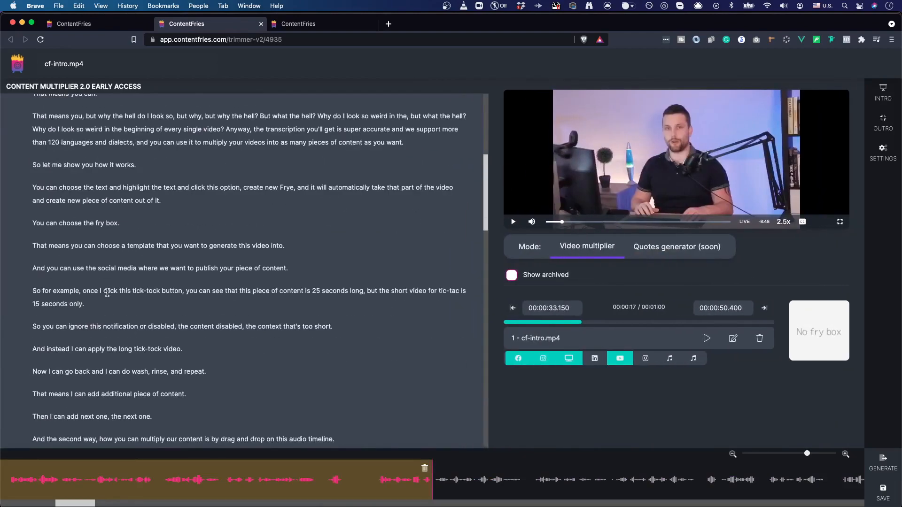
pyautogui.scroll(2, 112, 293)
pyautogui.moveTo(804, 454); pyautogui.dragTo(745, 453)
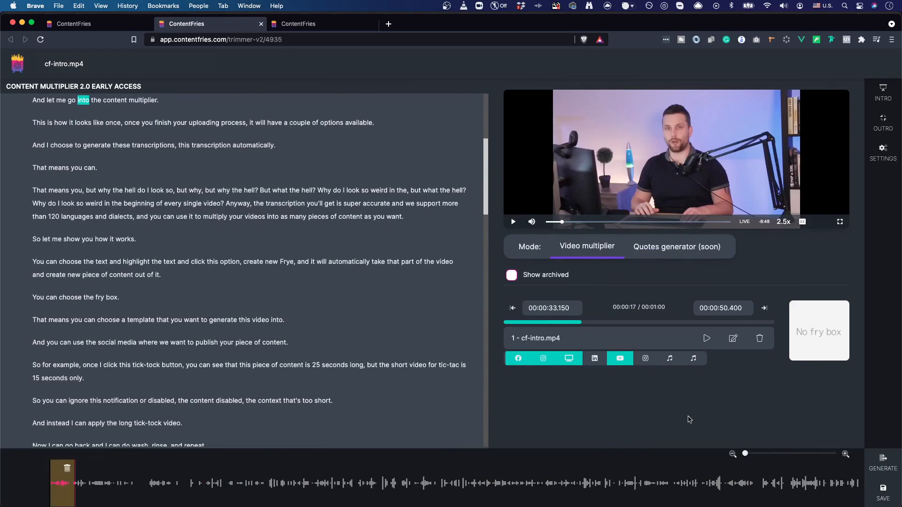
pyautogui.moveTo(31, 190); pyautogui.dragTo(165, 299)
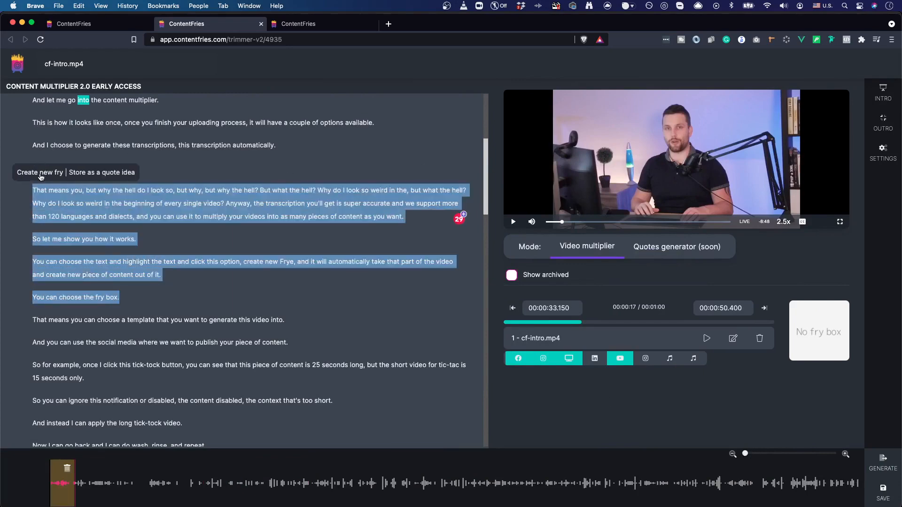
pyautogui.click(42, 172)
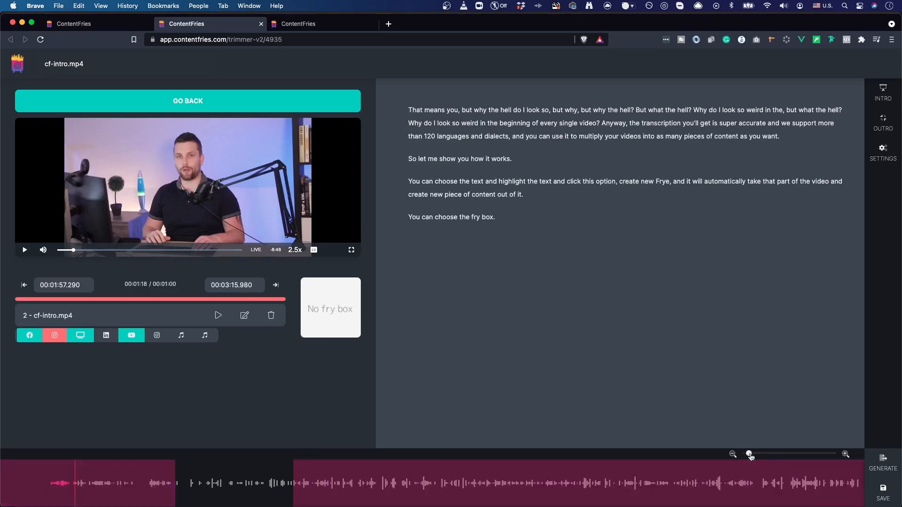
# Cut two silent gaps out of the second fry on the zoomed-in waveform, and return to the full transcript
pyautogui.moveTo(746, 454); pyautogui.dragTo(802, 455)
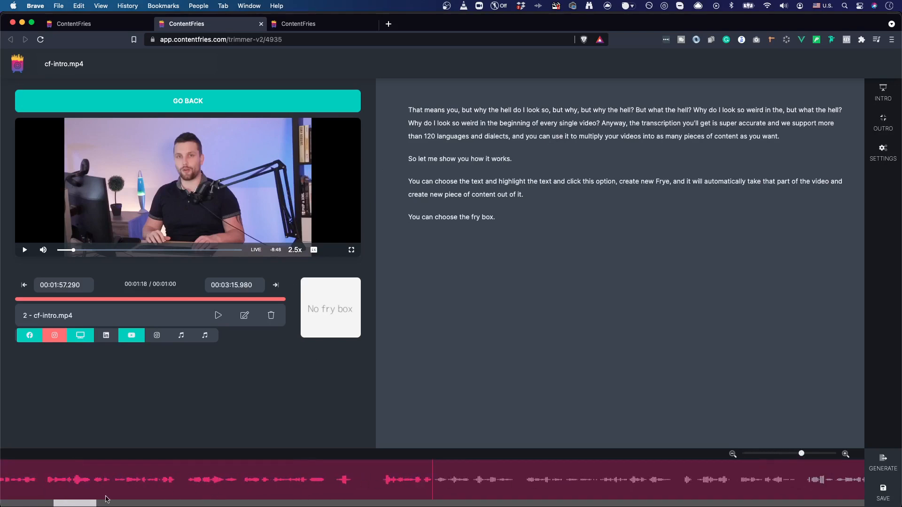
pyautogui.moveTo(106, 502); pyautogui.dragTo(254, 501)
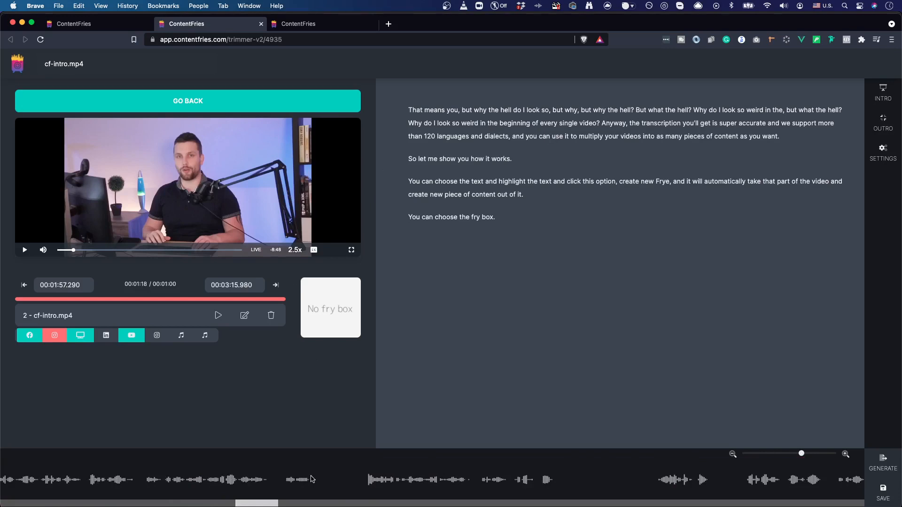
pyautogui.moveTo(311, 479); pyautogui.dragTo(366, 479)
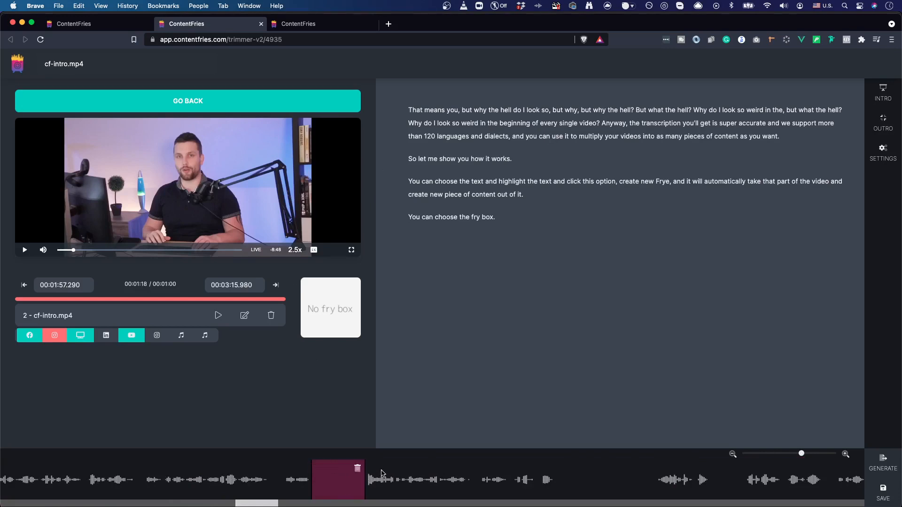
pyautogui.moveTo(557, 479); pyautogui.dragTo(656, 479)
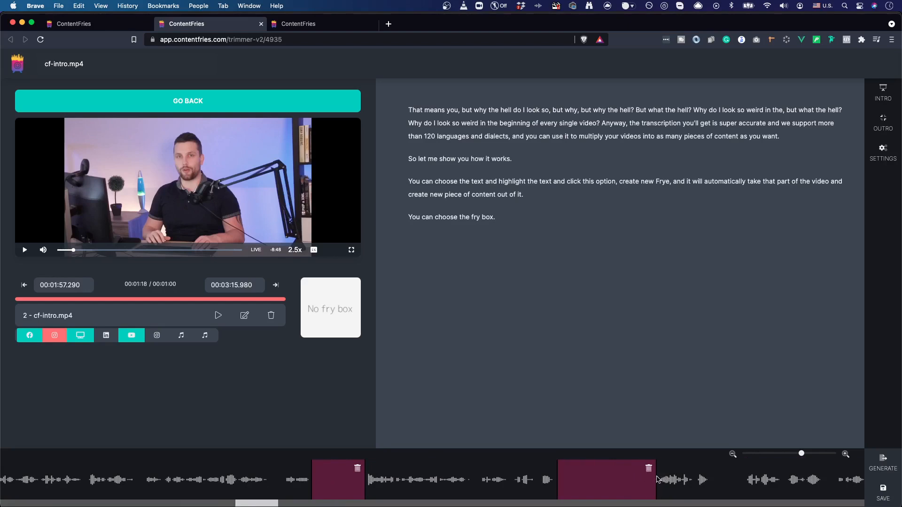
pyautogui.click(195, 101)
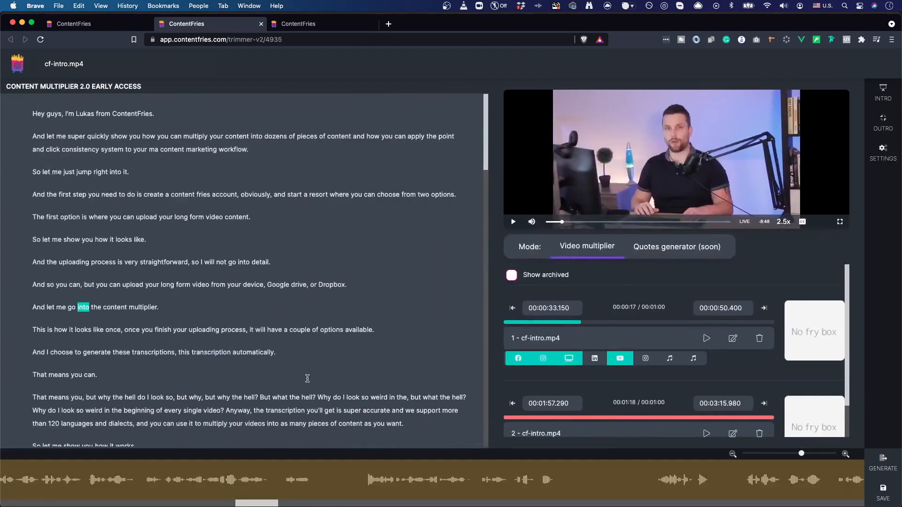
# Create a third fry directly on the audio timeline from about 3:27 to 4:14, and check its entry in the fry list
pyautogui.scroll(-5, 307, 379)
pyautogui.moveTo(801, 454); pyautogui.dragTo(744, 455)
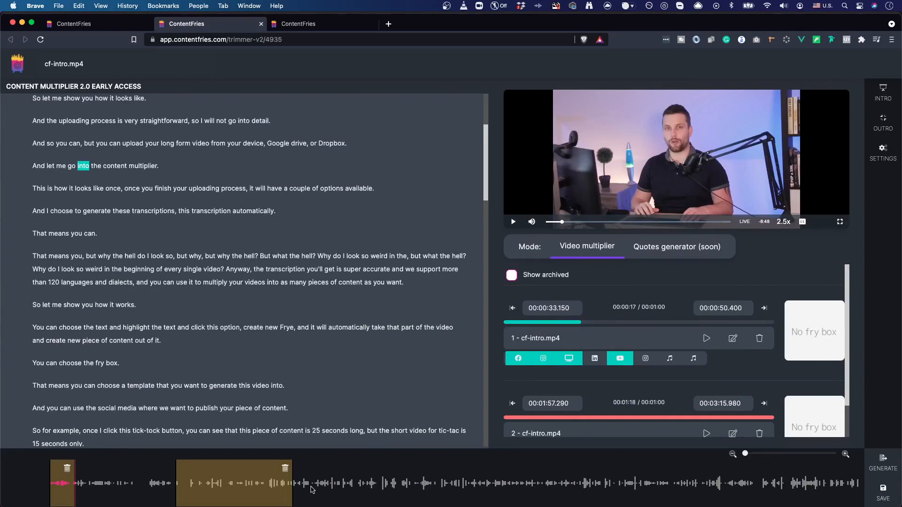
pyautogui.moveTo(309, 490); pyautogui.dragTo(381, 492)
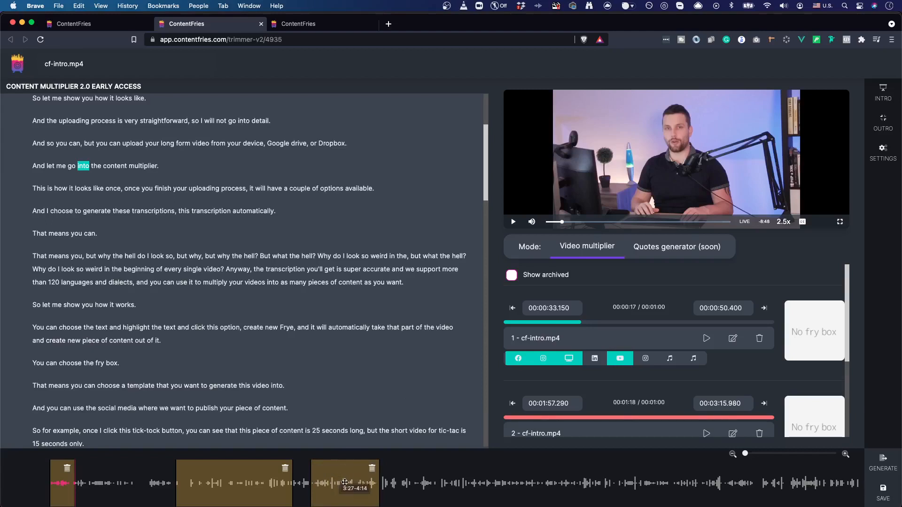
pyautogui.scroll(-3, 582, 396)
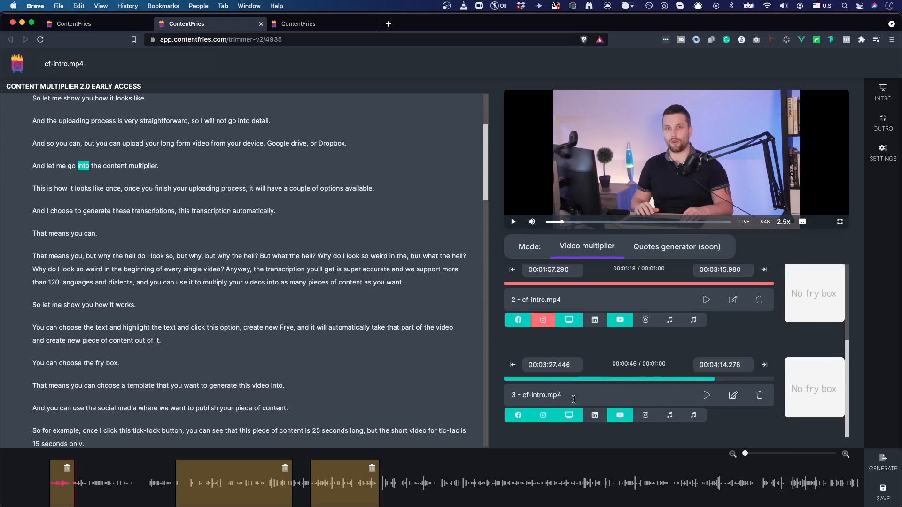
# Create three more fries directly on the audio timeline, spanning about 4:37 to 5:59, 6:42 to 7:29, and 7:48 to 8:27
pyautogui.moveTo(415, 489); pyautogui.dragTo(537, 493)
pyautogui.moveTo(603, 494); pyautogui.dragTo(673, 494)
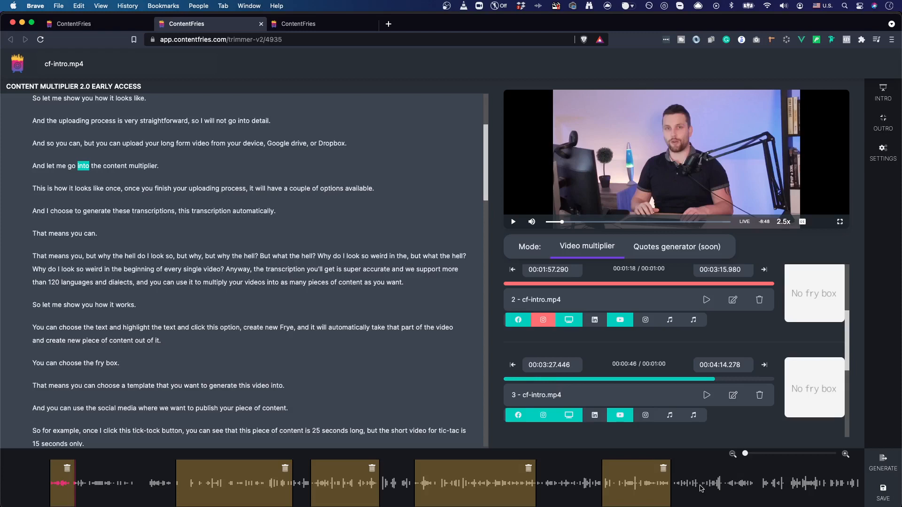
pyautogui.moveTo(700, 488); pyautogui.dragTo(756, 487)
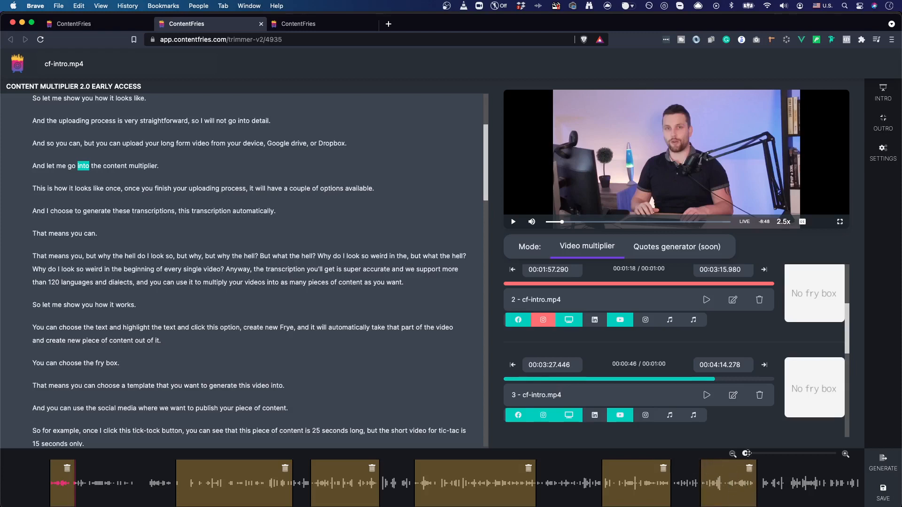
pyautogui.scroll(-6, 750, 399)
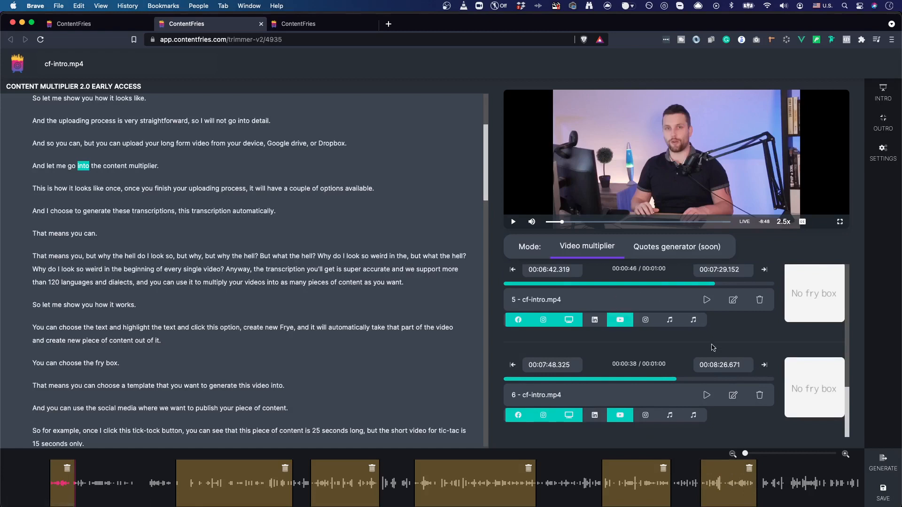
pyautogui.click(875, 460)
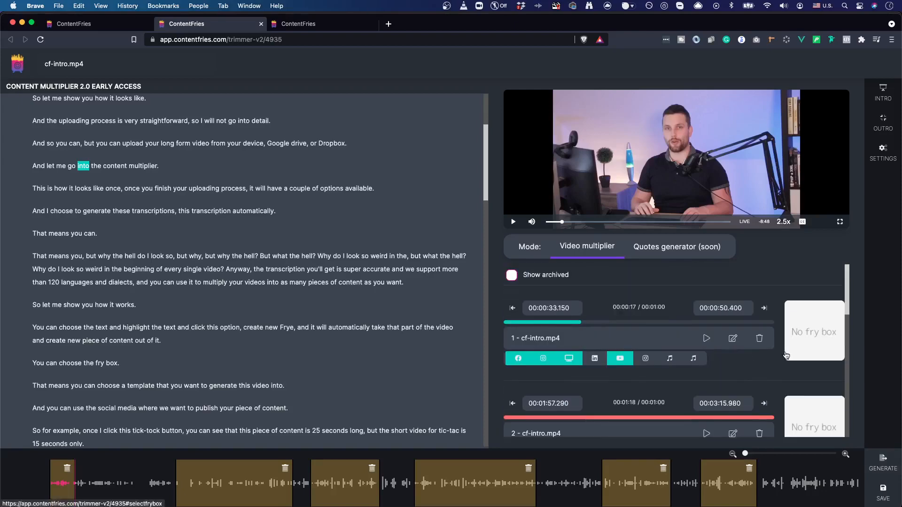
# Assign the "Everyday English Challenge day #X" fry box to the first fry and the "5 minute test" fry box to the second
pyautogui.click(786, 355)
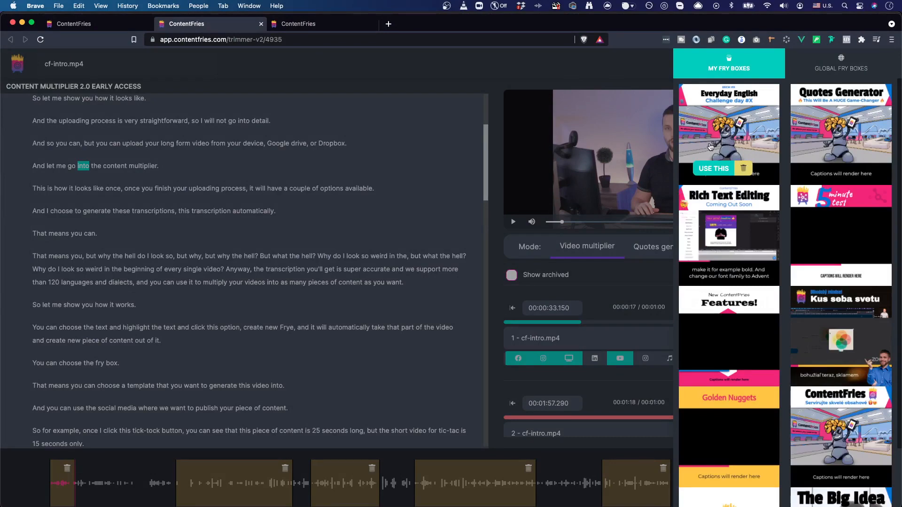
pyautogui.click(714, 170)
pyautogui.scroll(-2, 801, 355)
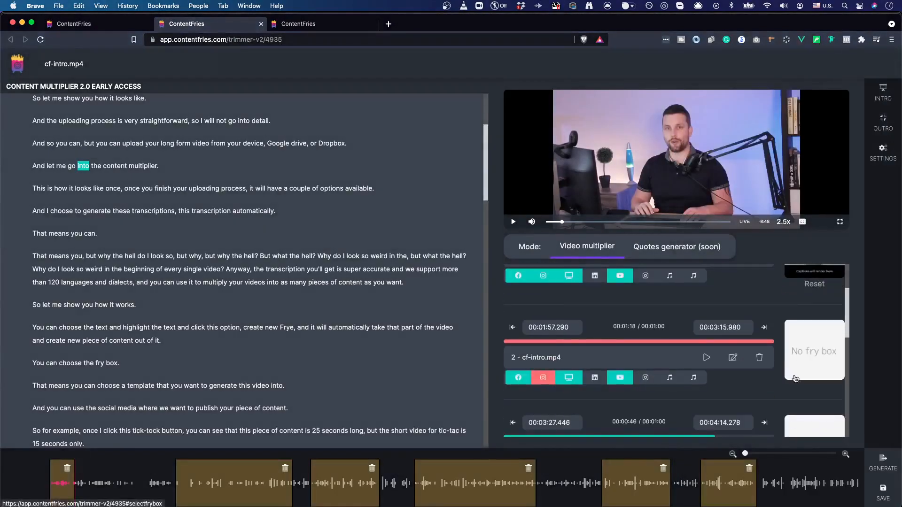
pyautogui.click(800, 354)
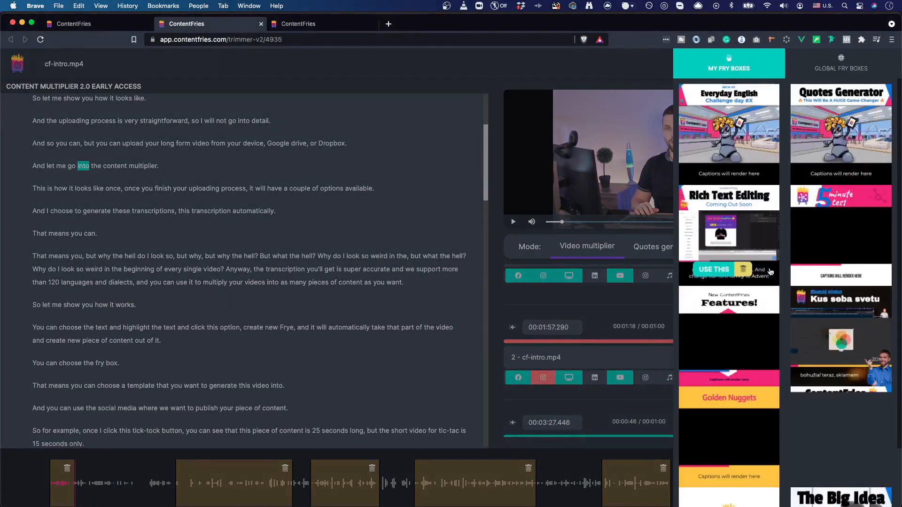
pyautogui.click(814, 274)
# Assign the "Everyday English Challenge day #X" fry box to the third fry
pyautogui.scroll(-2, 811, 288)
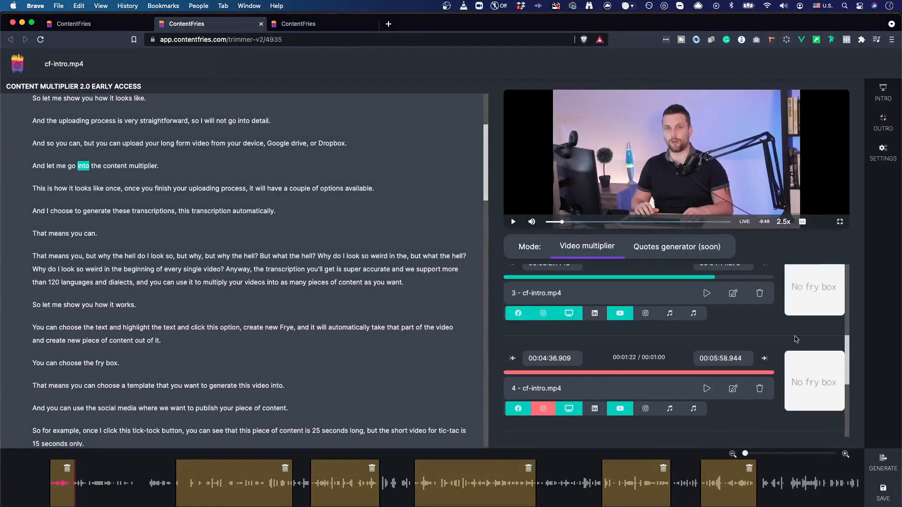
pyautogui.click(811, 288)
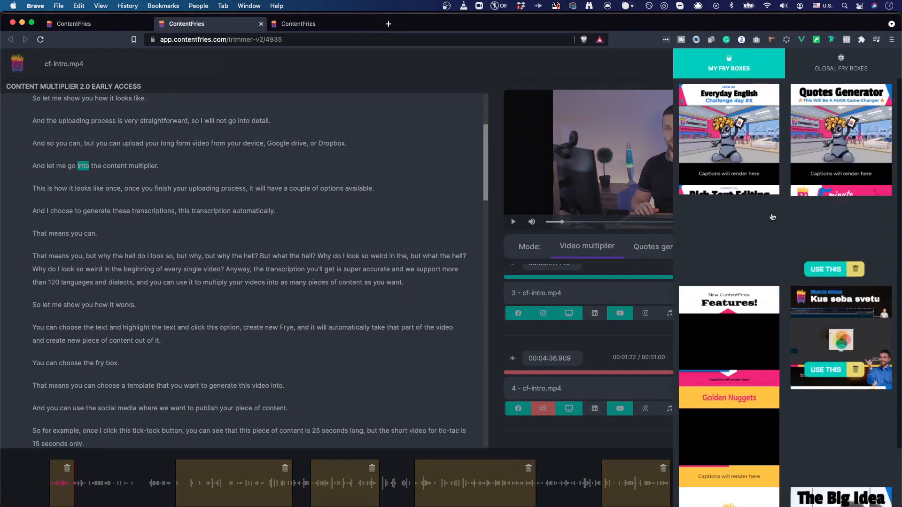
pyautogui.moveTo(731, 237)
pyautogui.click(713, 269)
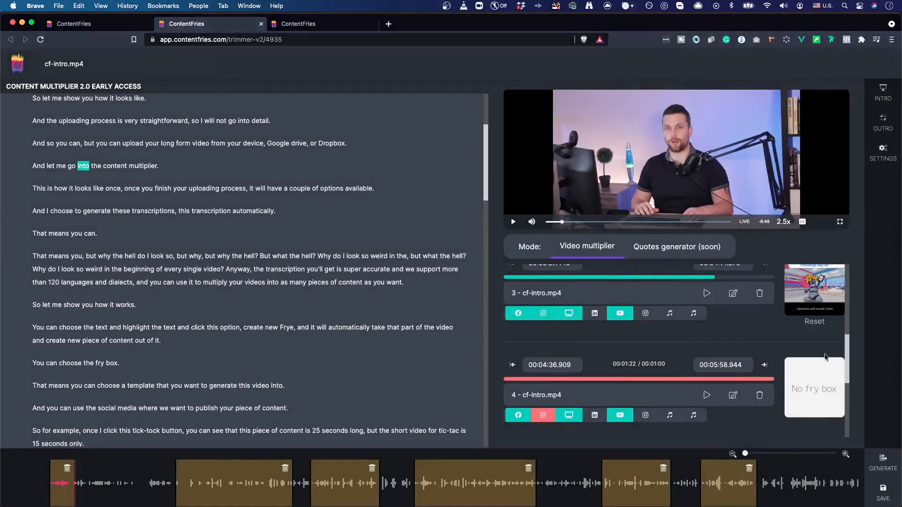
# Assign the "Quotes Generator" fry box to the fourth fry and the "Kus seba svetu" fry box to the fifth
pyautogui.scroll(-2, 832, 352)
pyautogui.click(815, 338)
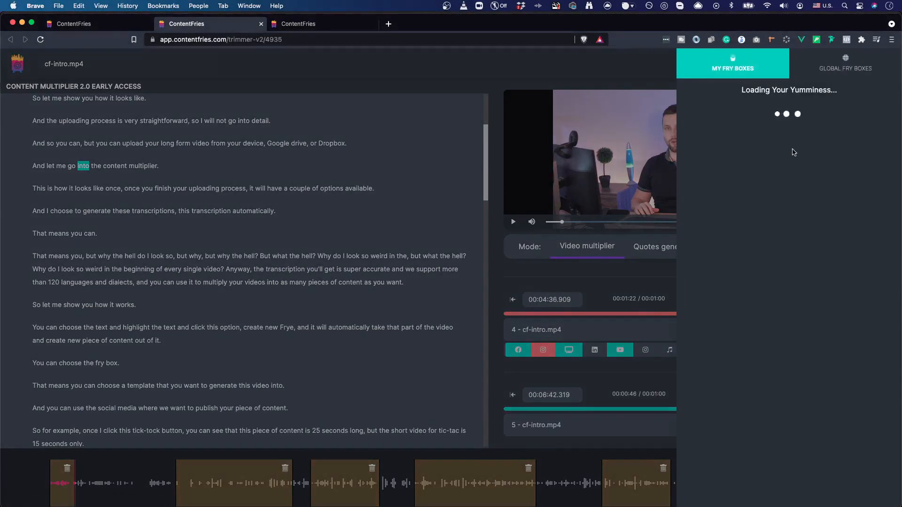
pyautogui.moveTo(796, 159)
pyautogui.click(826, 168)
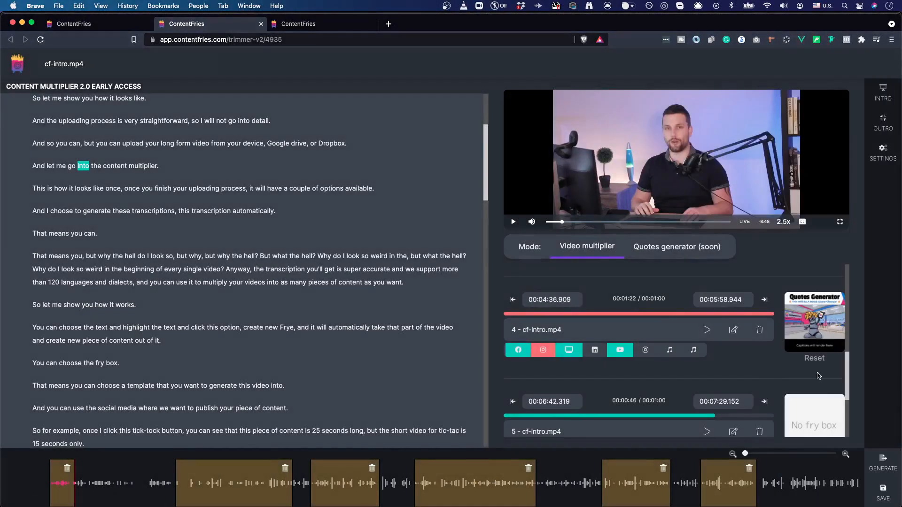
pyautogui.scroll(-3, 818, 376)
pyautogui.click(819, 304)
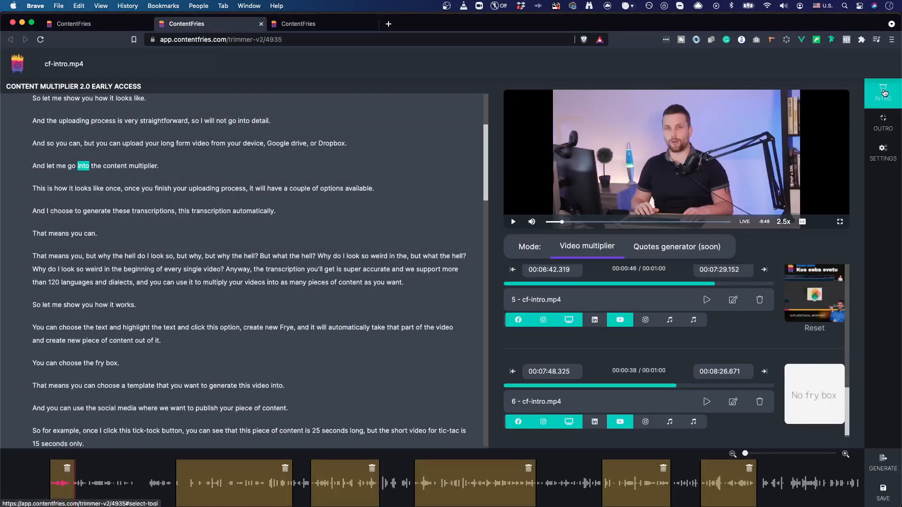
# Look at the upload sources for an intro, and choose the yellow bladeIgintro-zssSHmTv clip from the video library as the intro
pyautogui.click(883, 93)
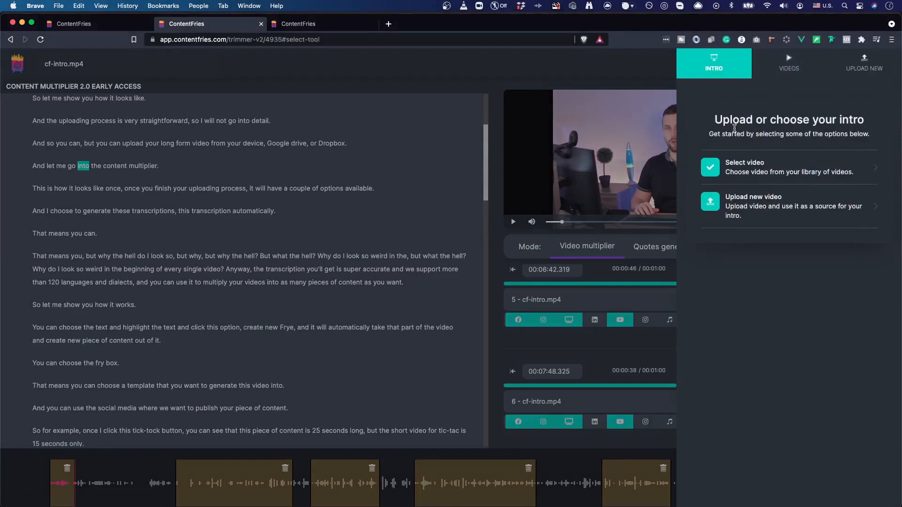
pyautogui.click(863, 71)
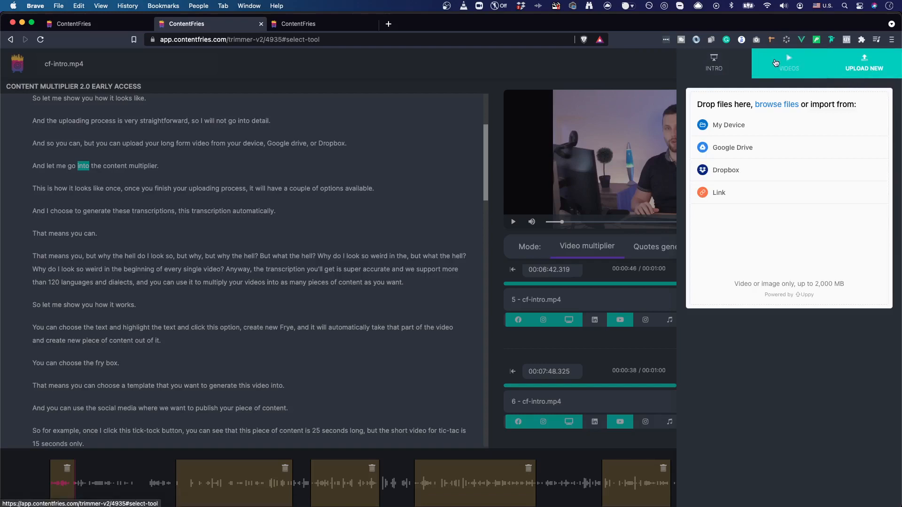
pyautogui.click(775, 63)
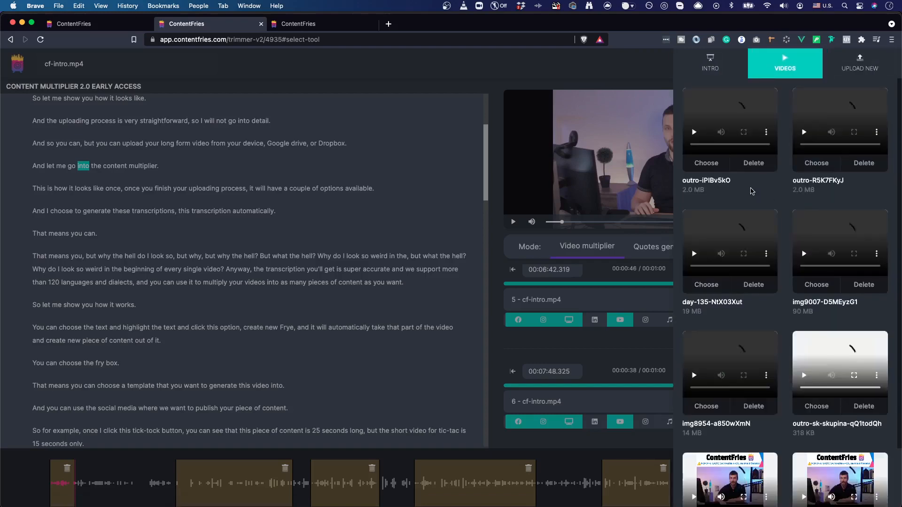
pyautogui.scroll(-10, 738, 238)
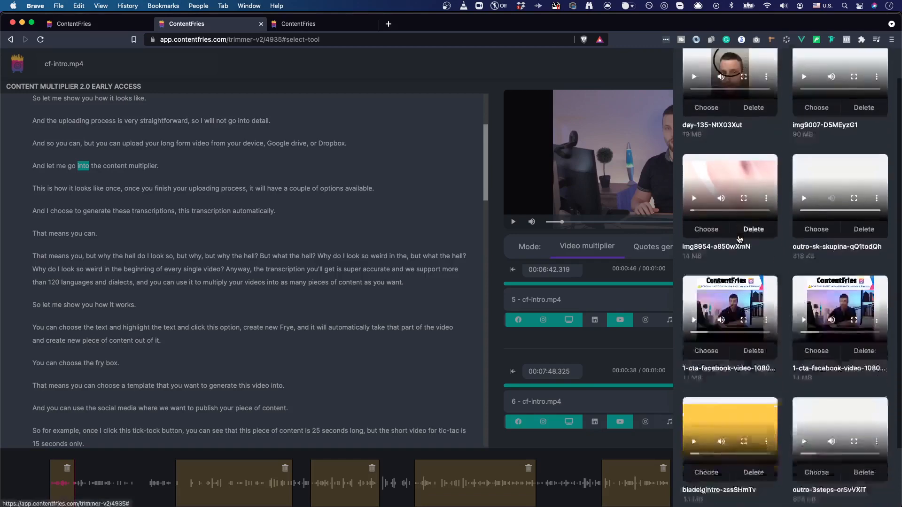
pyautogui.click(705, 314)
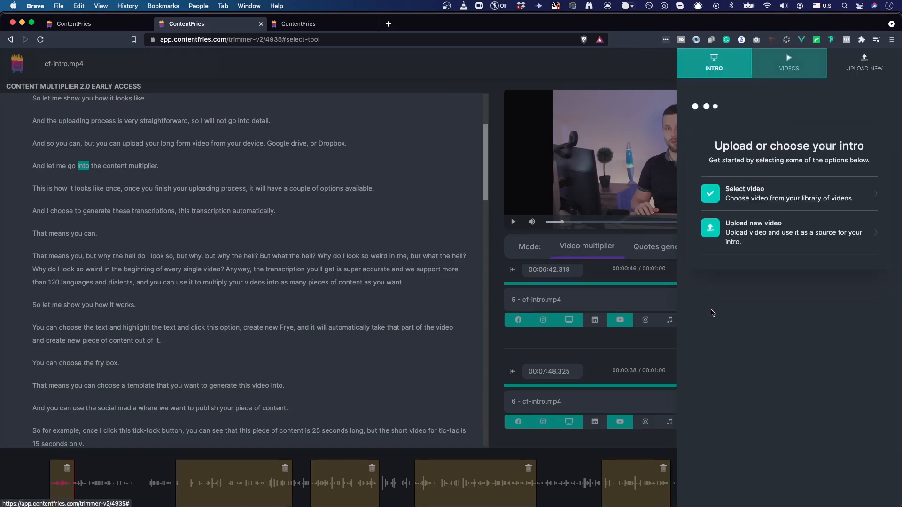
# Choose the bladeIgoutro-hfgN6Fms clip from the video library as the outro
pyautogui.click(883, 123)
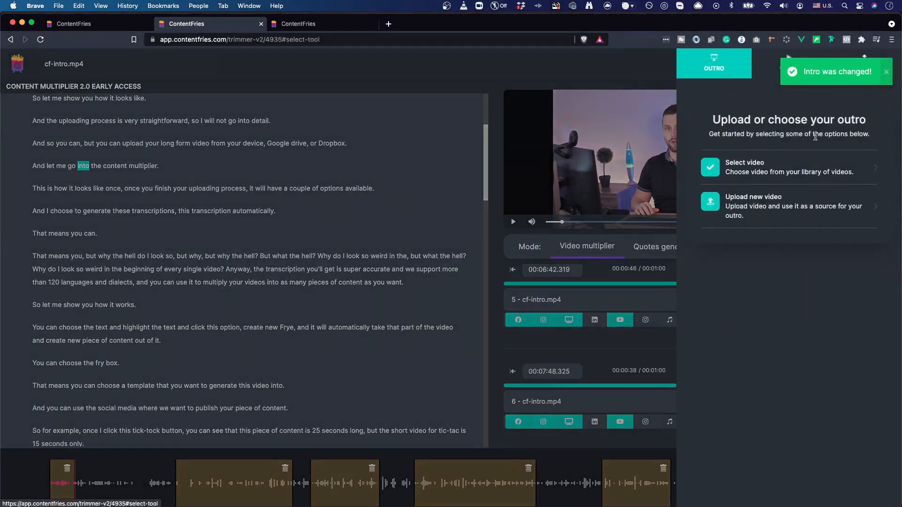
pyautogui.click(771, 65)
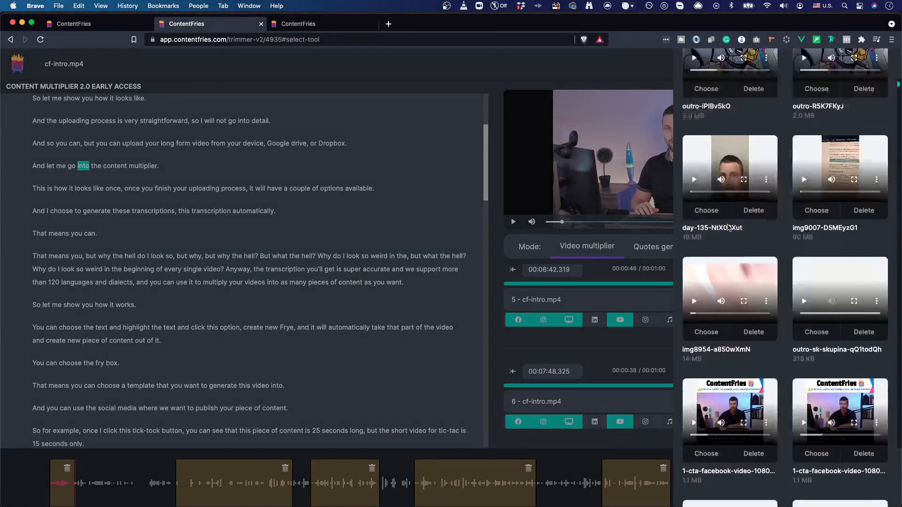
pyautogui.scroll(-5, 728, 227)
pyautogui.scroll(-7, 728, 228)
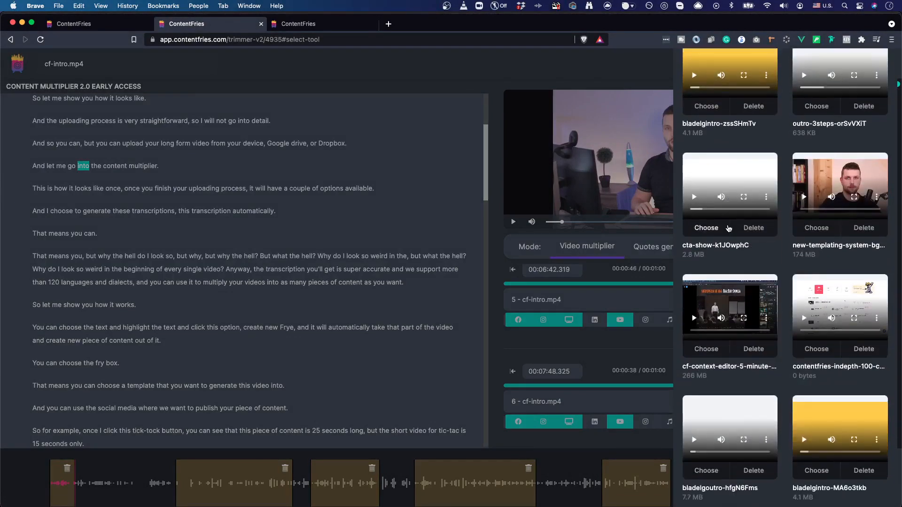
pyautogui.click(706, 467)
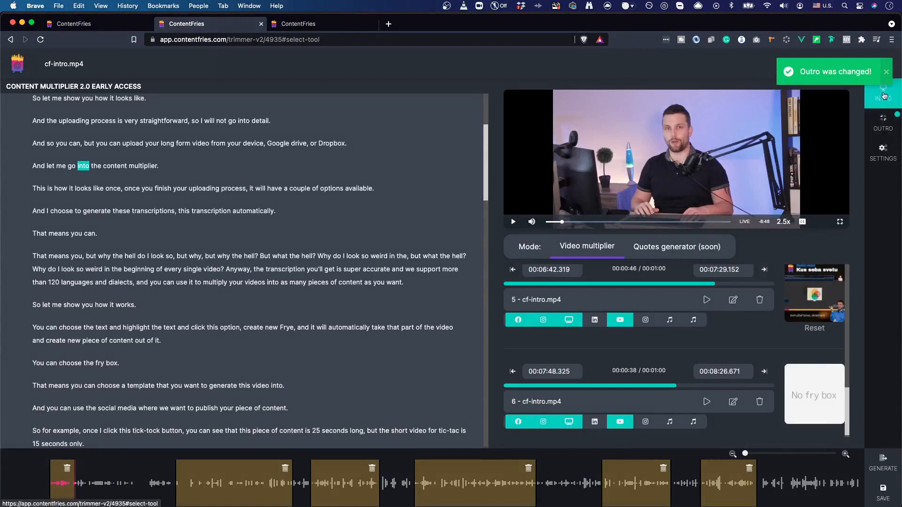
# Open the second fry, play a preview of its outro, check its intro settings, and return to the full transcript
pyautogui.doubleClick(219, 480)
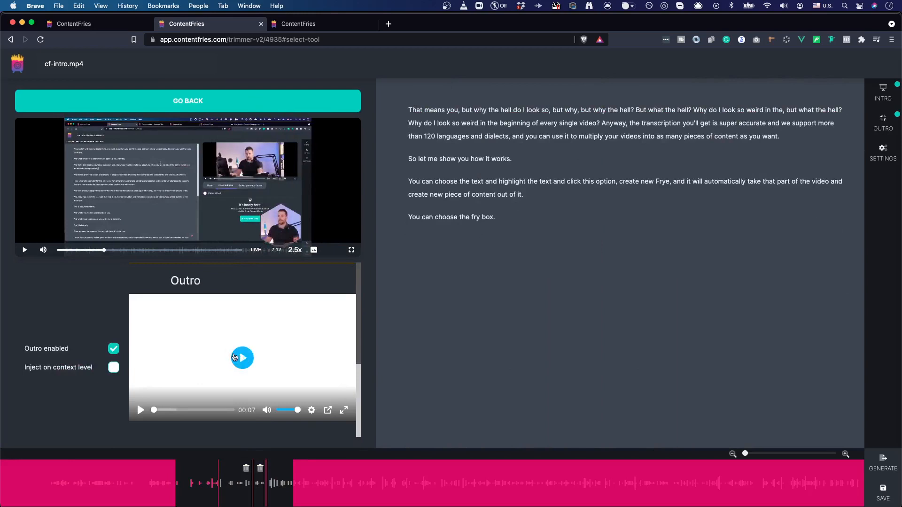
pyautogui.click(240, 360)
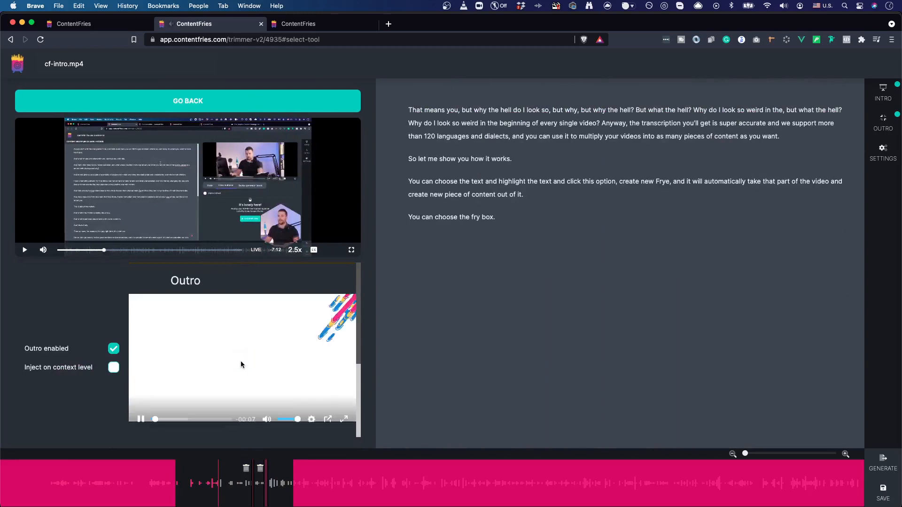
pyautogui.click(262, 367)
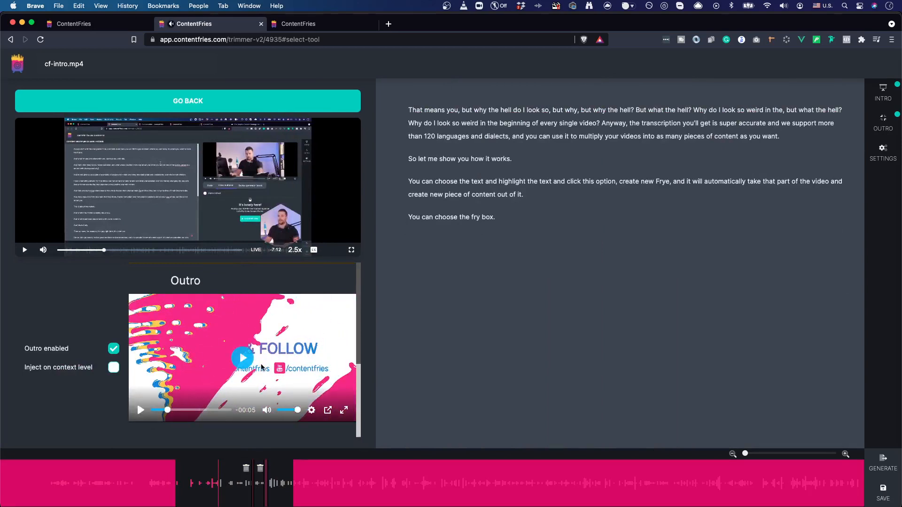
pyautogui.scroll(5, 315, 335)
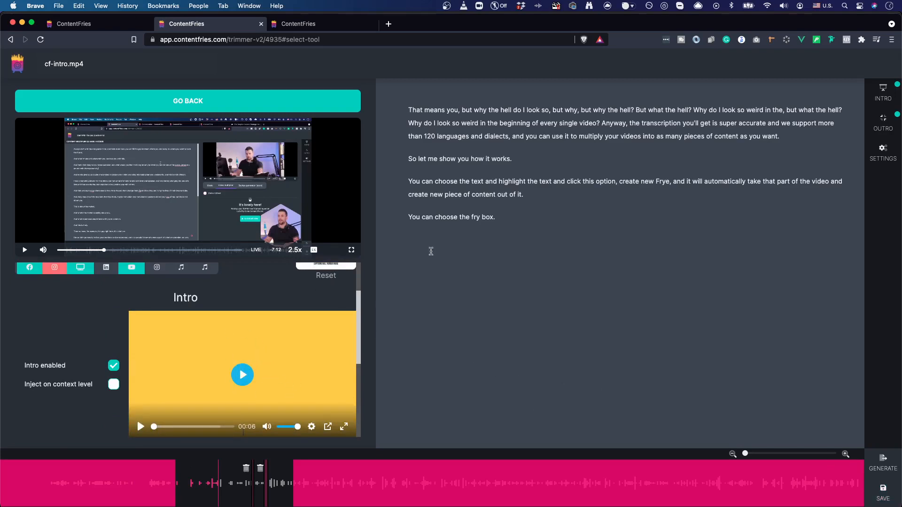
pyautogui.click(239, 100)
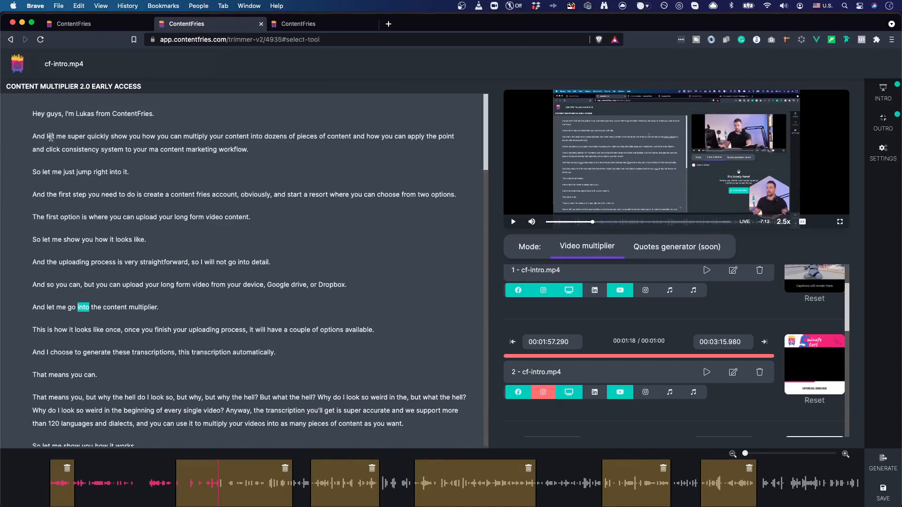
# Store the passage "And let me super quickly show you how you can multiply your content into dozens" as a quote idea
pyautogui.moveTo(33, 137); pyautogui.dragTo(287, 134)
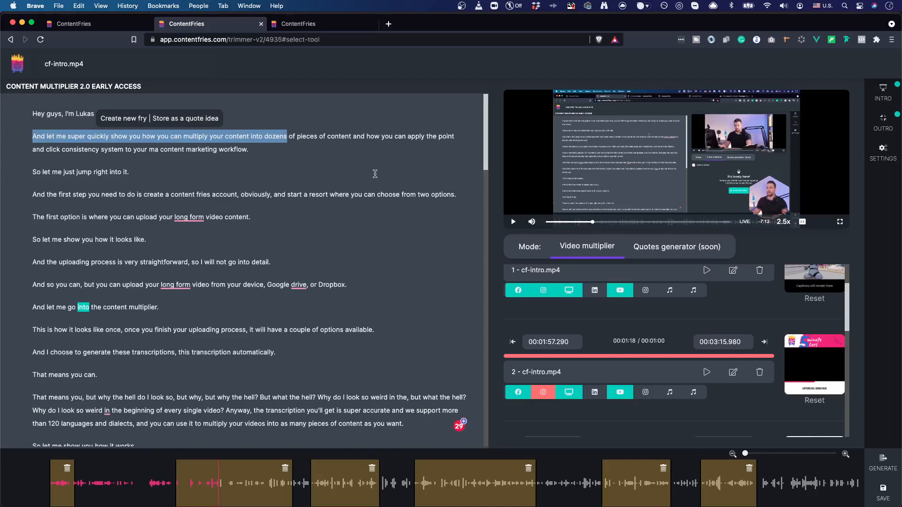
pyautogui.click(190, 120)
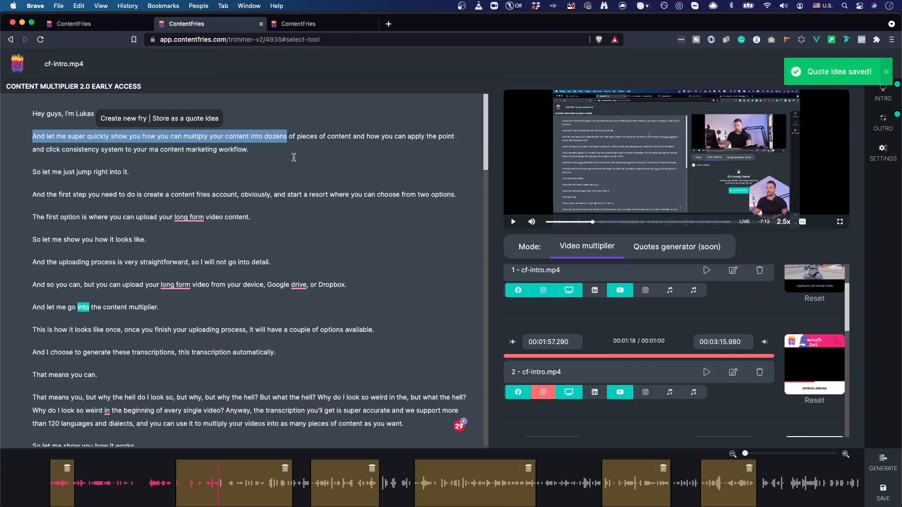
pyautogui.click(294, 157)
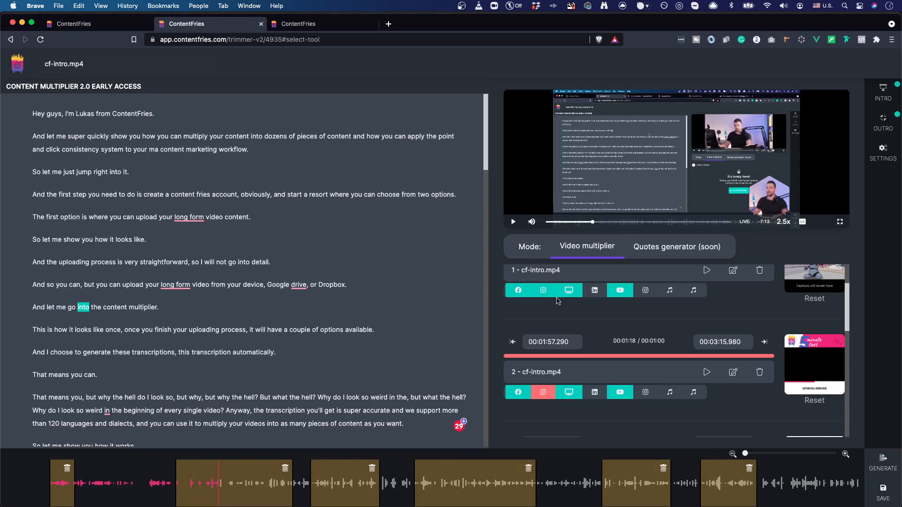
# Generate the content pieces from all the fries, confirm the export, and return to the dashboard
pyautogui.click(884, 462)
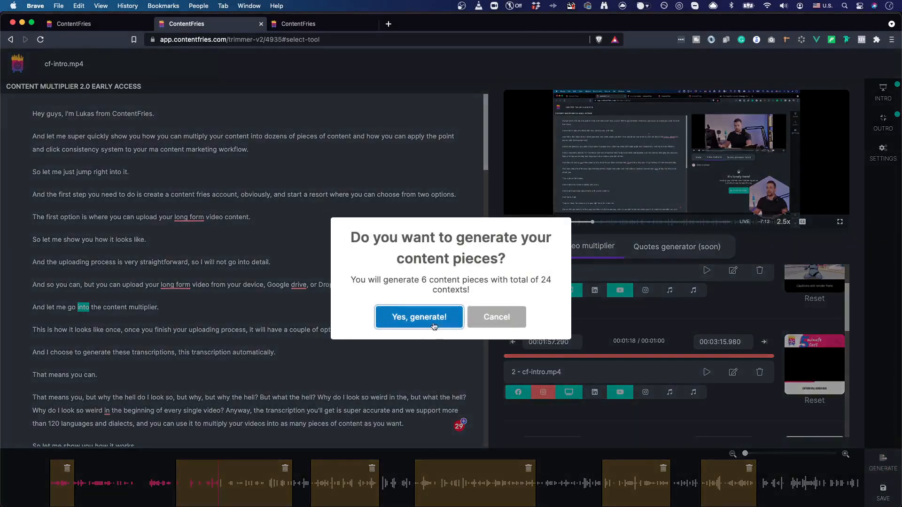
pyautogui.click(420, 317)
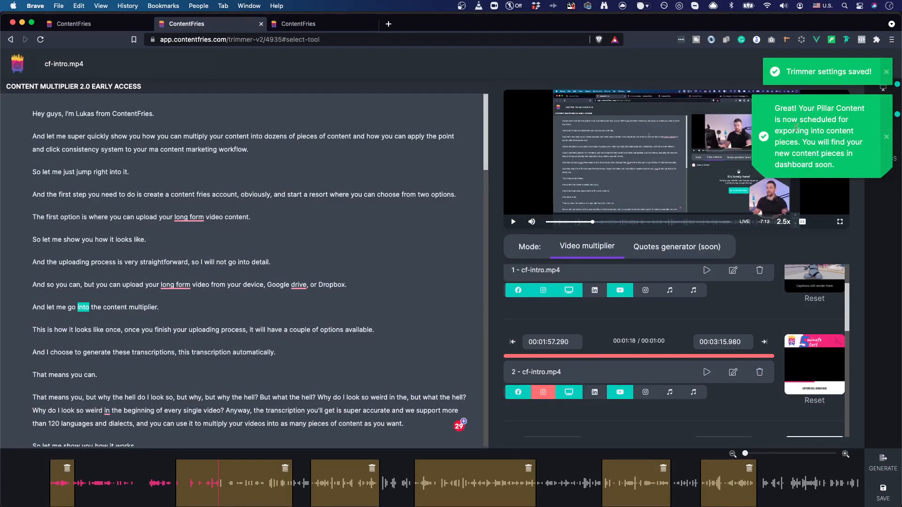
pyautogui.click(19, 68)
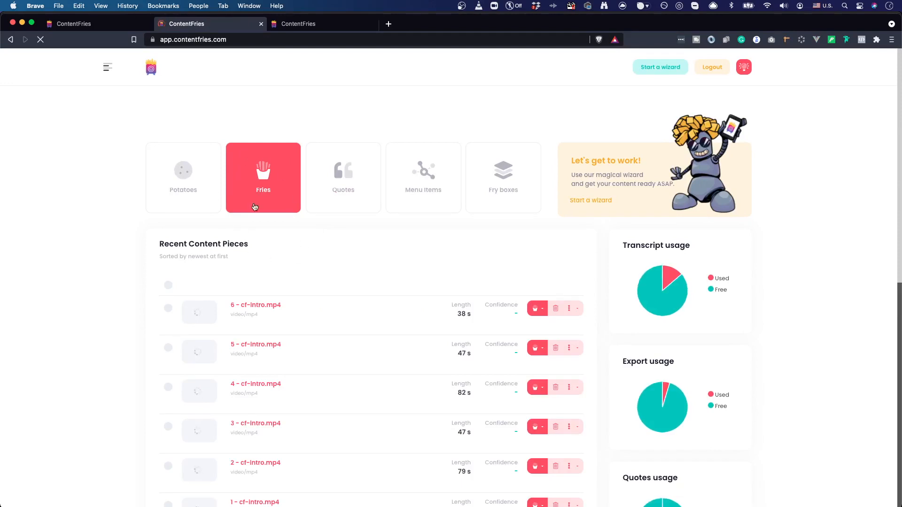
# Review the newly generated cf-intro.mp4 pieces on the dashboard and in the full fries list
pyautogui.scroll(-3, 256, 312)
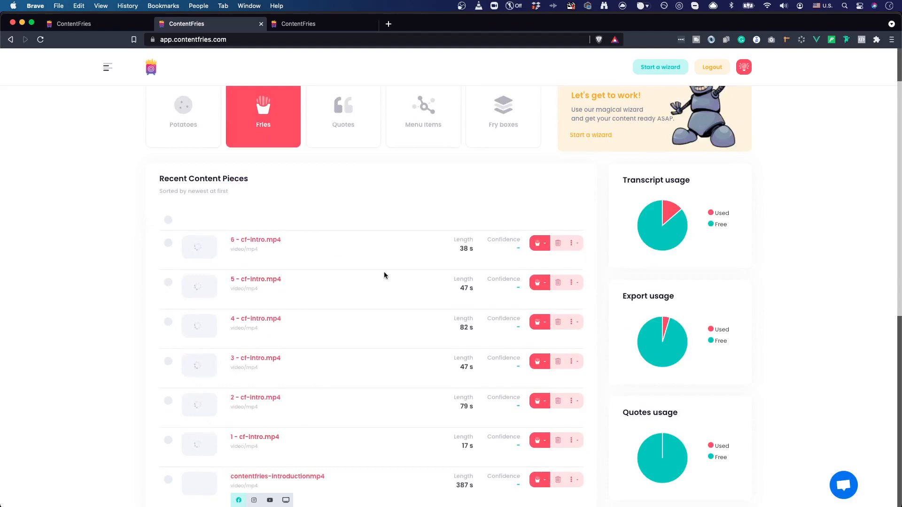
pyautogui.scroll(2, 300, 263)
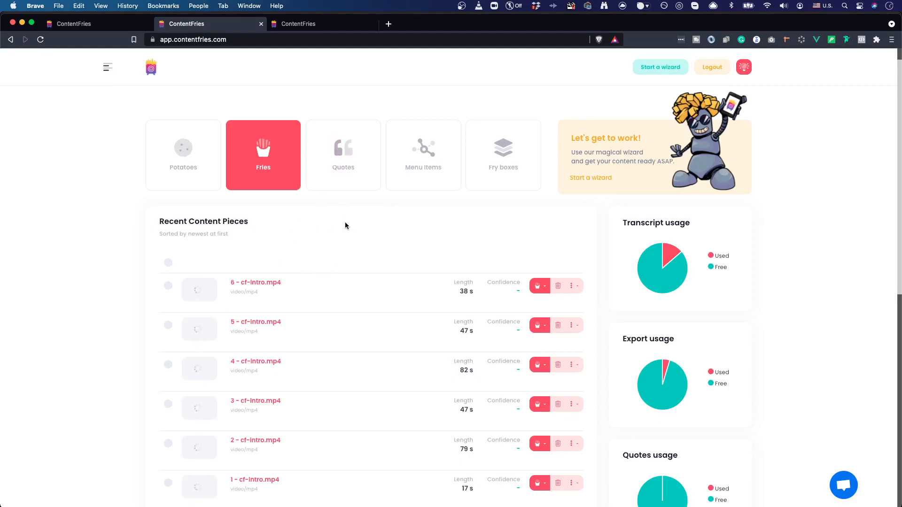
pyautogui.click(278, 172)
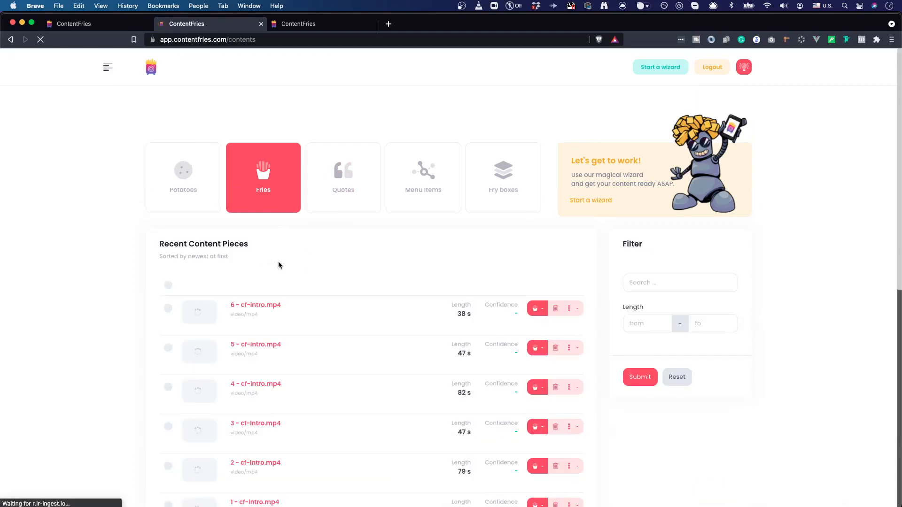
pyautogui.scroll(-5, 300, 235)
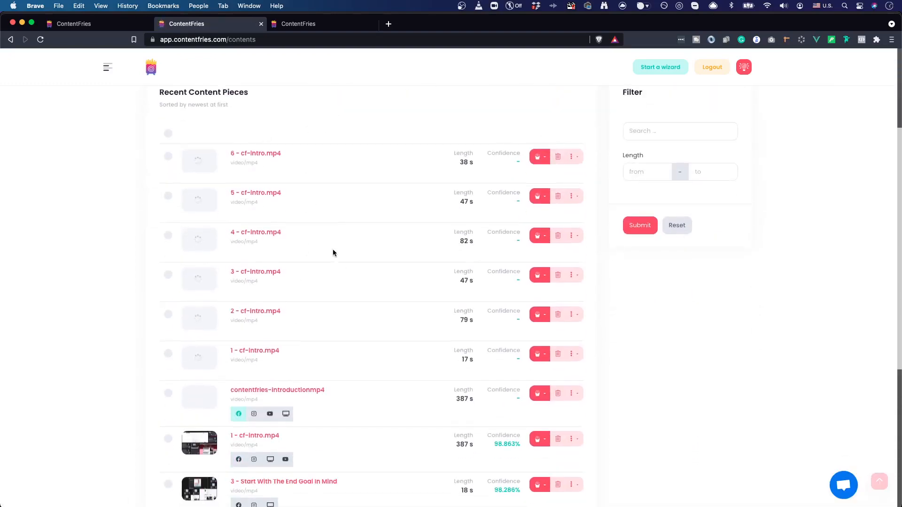
pyautogui.scroll(-1, 289, 292)
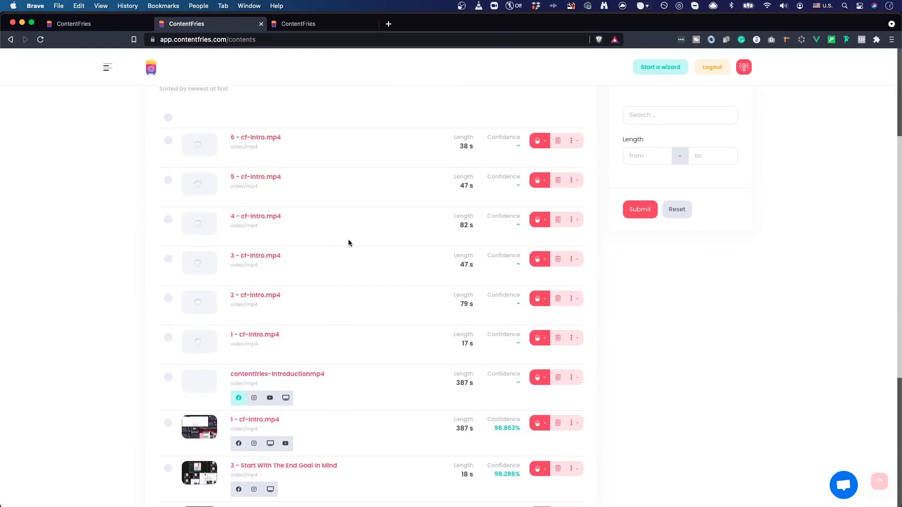
pyautogui.scroll(5, 348, 243)
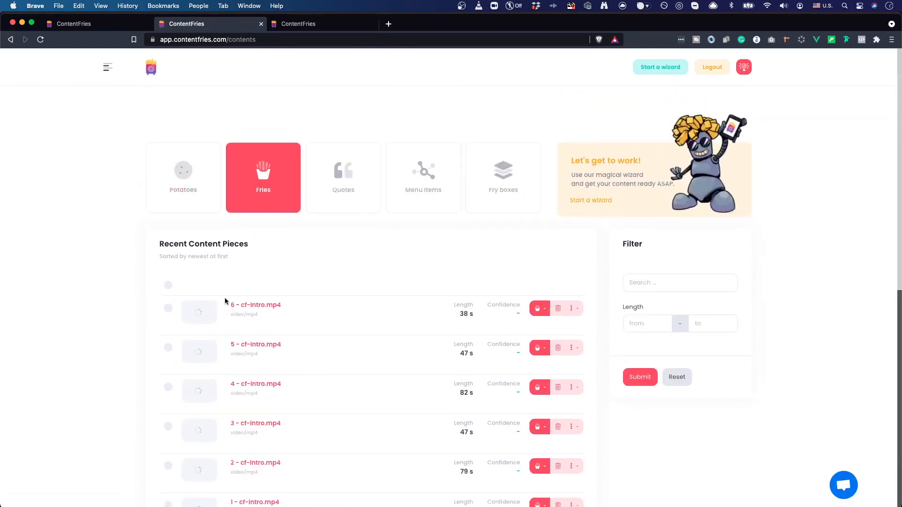